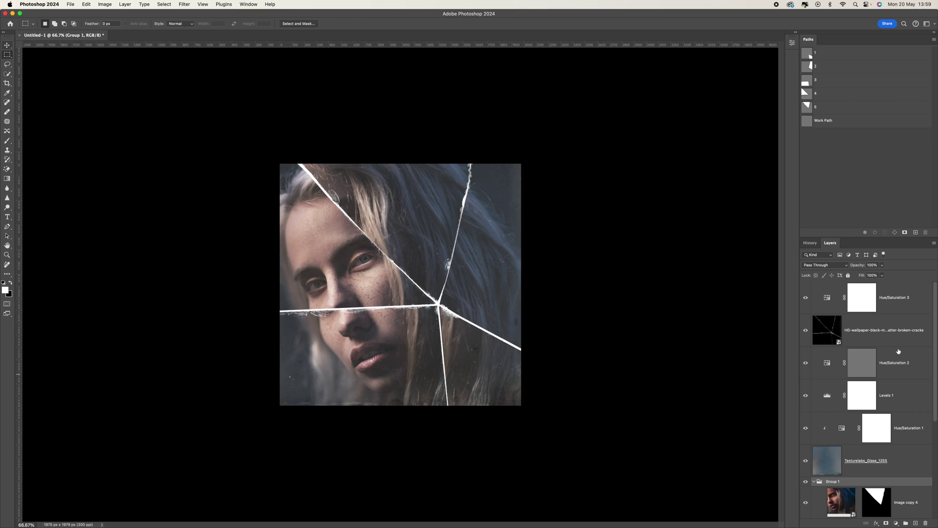
Step: Review the finished shattered-portrait layer stack, then bring up the File menu
scroll(899, 351, down, 5)
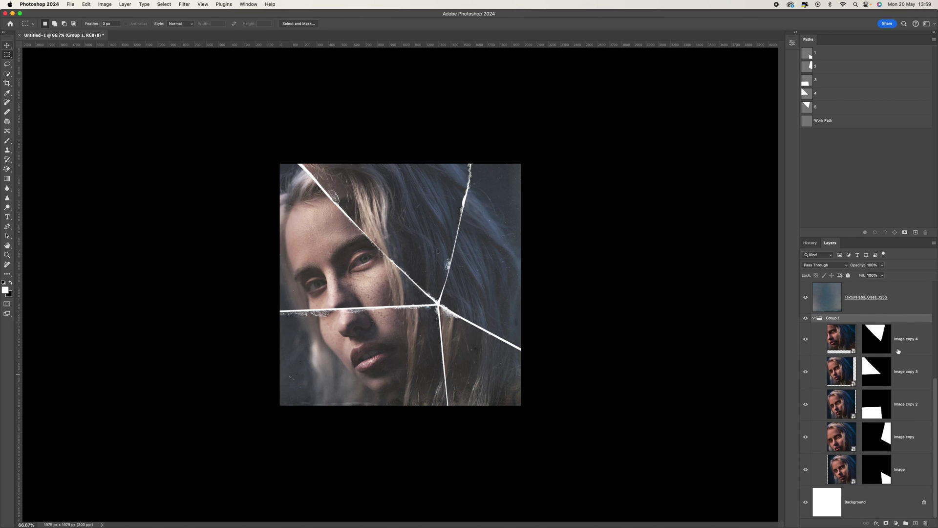
scroll(898, 351, up, 5)
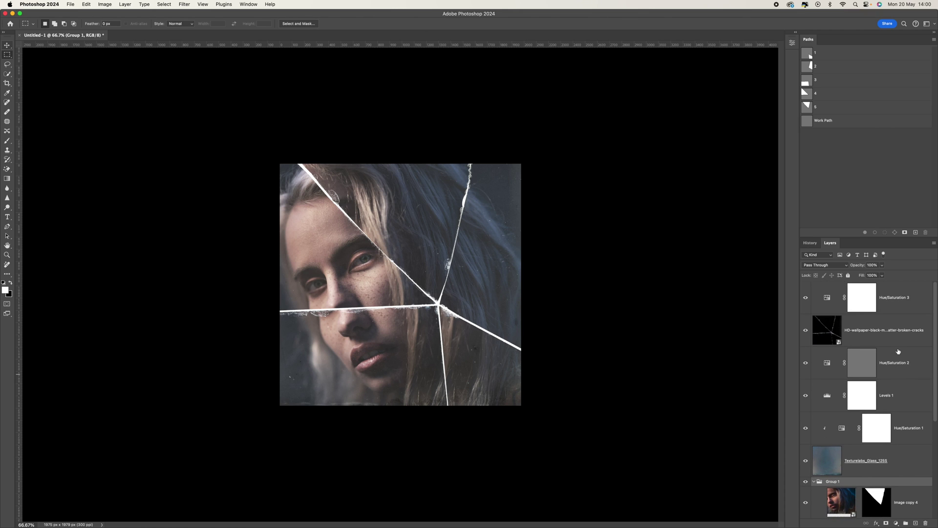
click(70, 6)
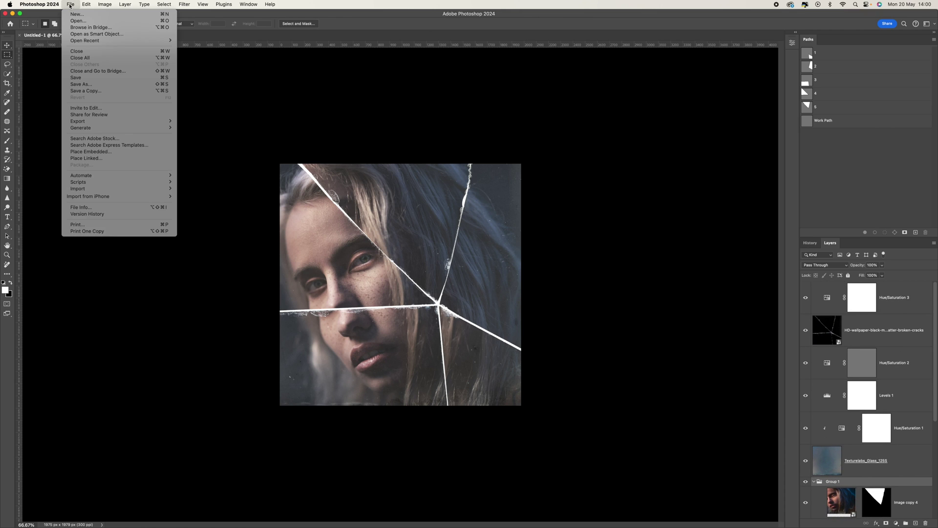
Step: Open see-plus-RoH656UZEgY-unsplash.jpg and move the contextual task bar off the photo
click(76, 21)
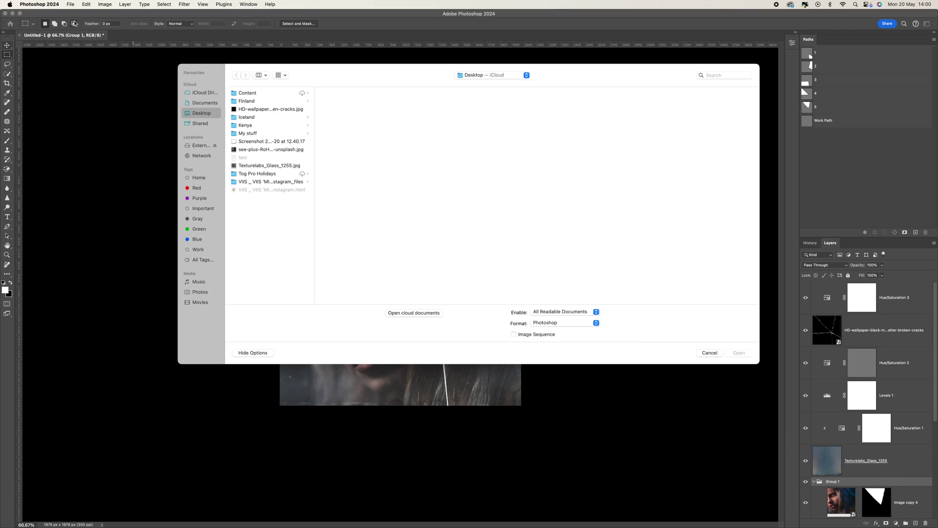
click(240, 150)
click(739, 353)
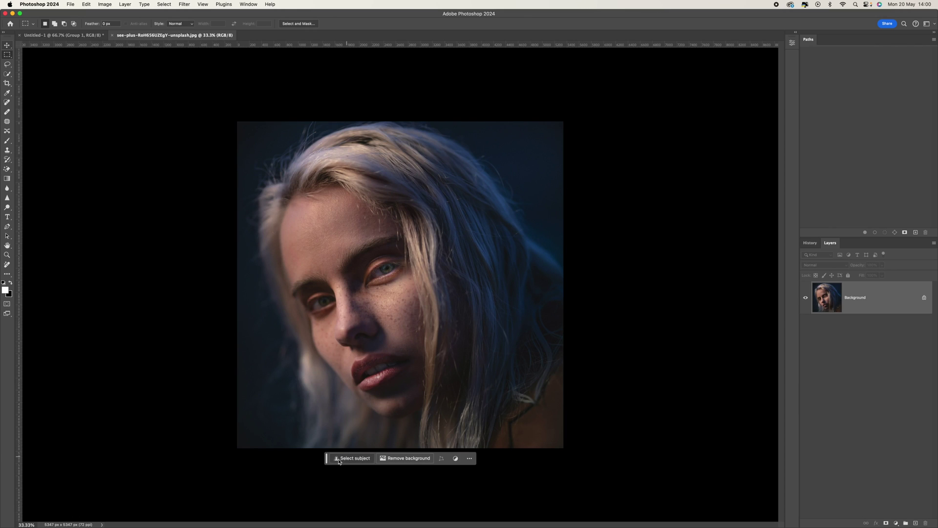
drag(326, 459, 630, 364)
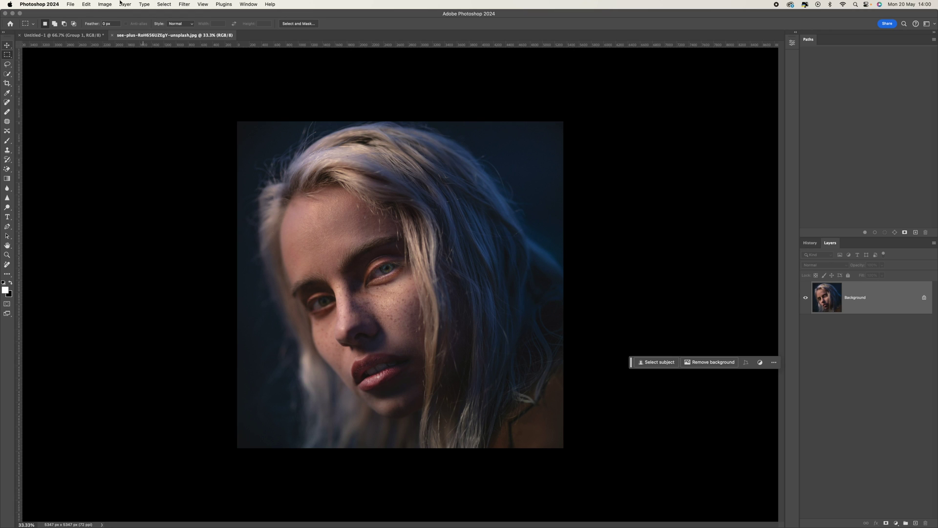
click(72, 5)
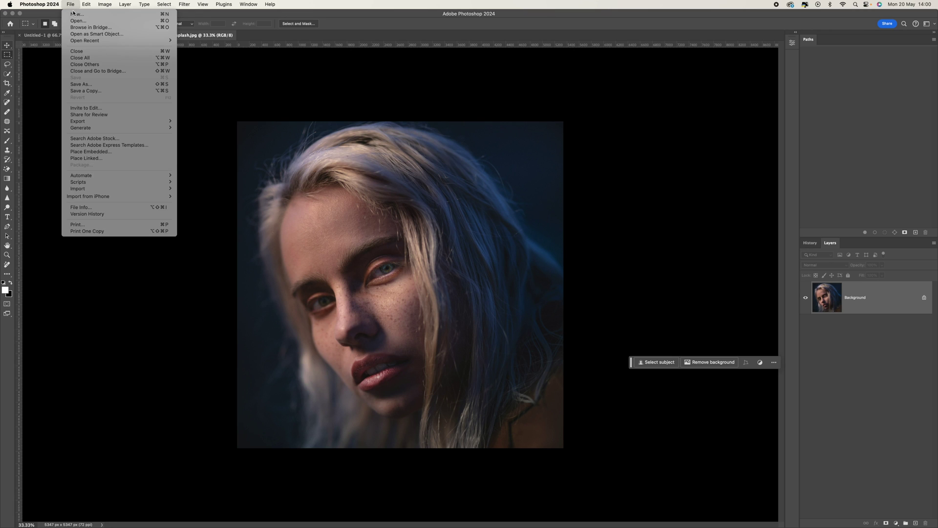
Step: Open the HD-wallpaper black-matter cracks JPEG and switch to the Move tool
click(77, 20)
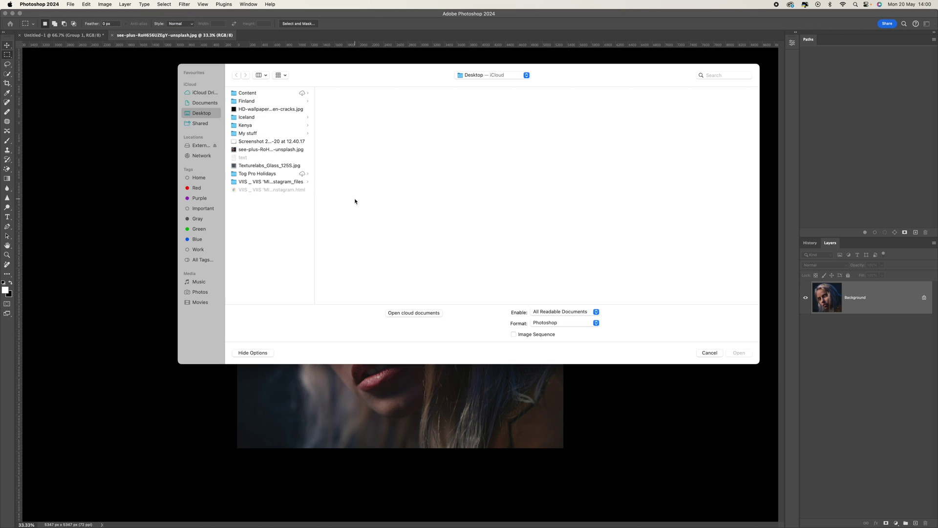
click(293, 110)
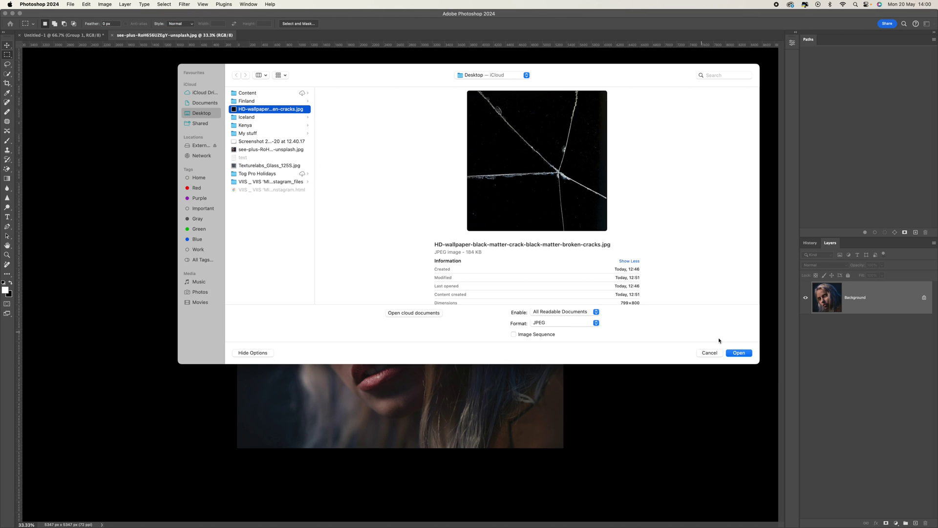
click(739, 353)
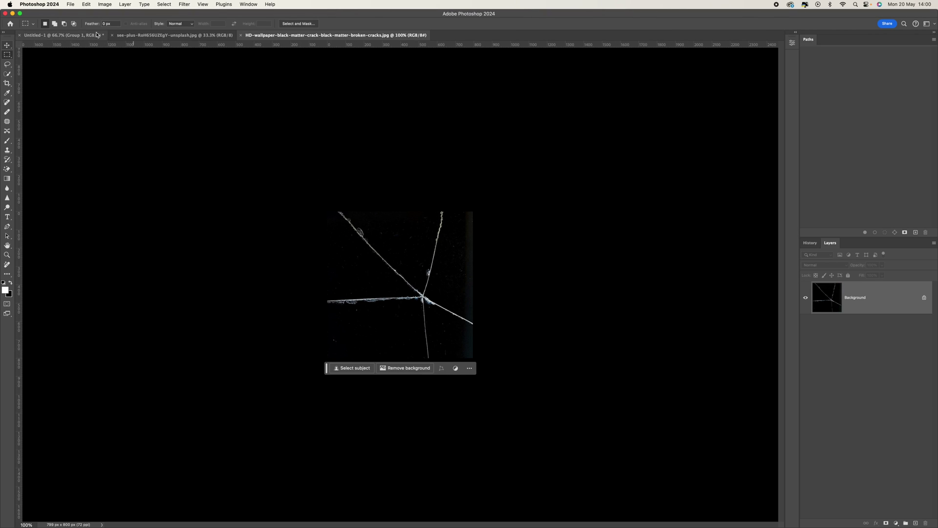
key(v)
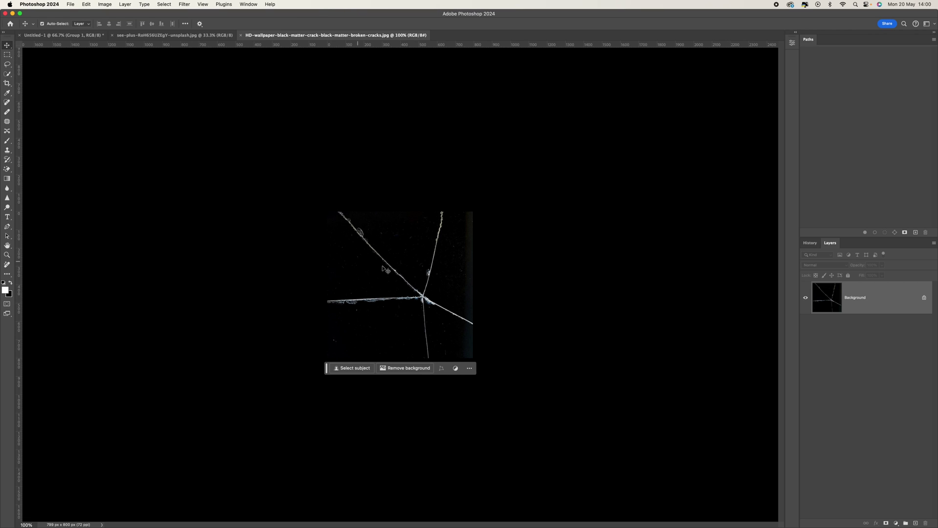
Step: Paste the cracks image onto the portrait as Layer 1, scaled about 670% to cover the canvas
click(183, 35)
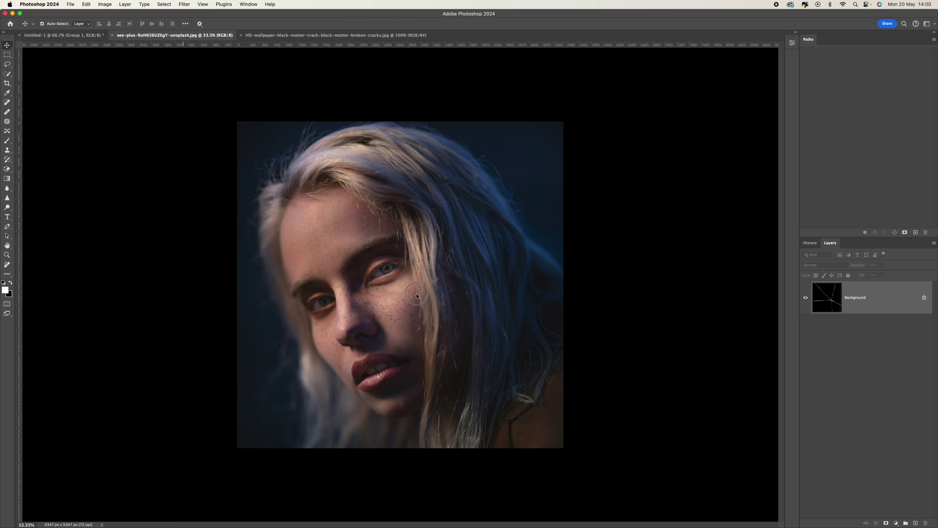
key(super+v)
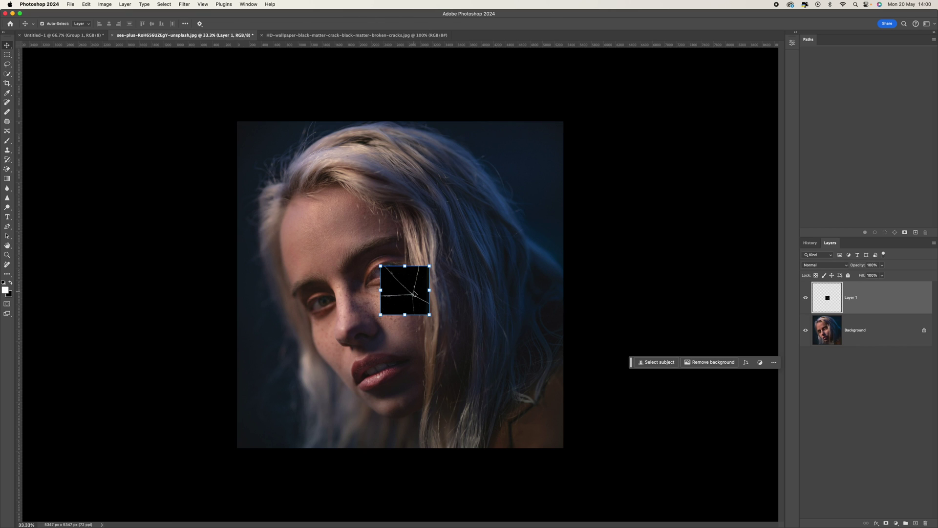
drag(381, 265, 237, 121)
drag(429, 314, 563, 450)
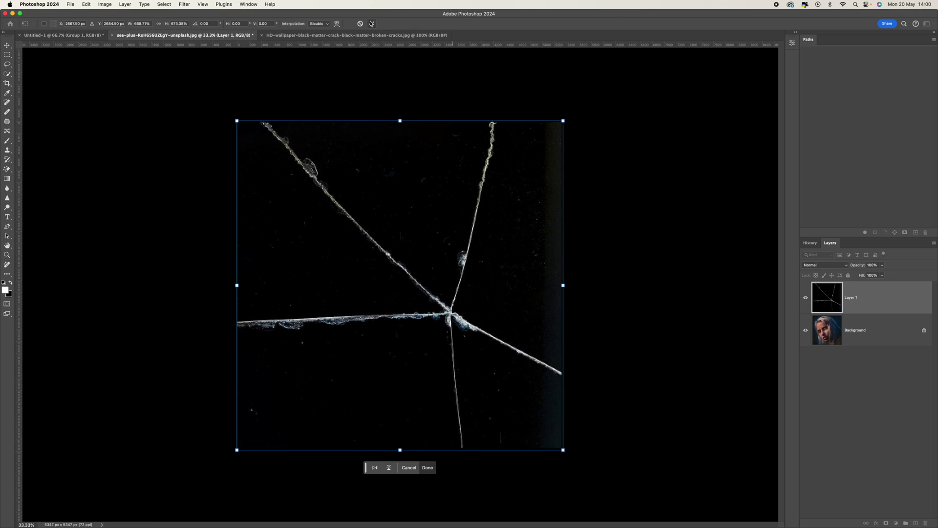
click(372, 24)
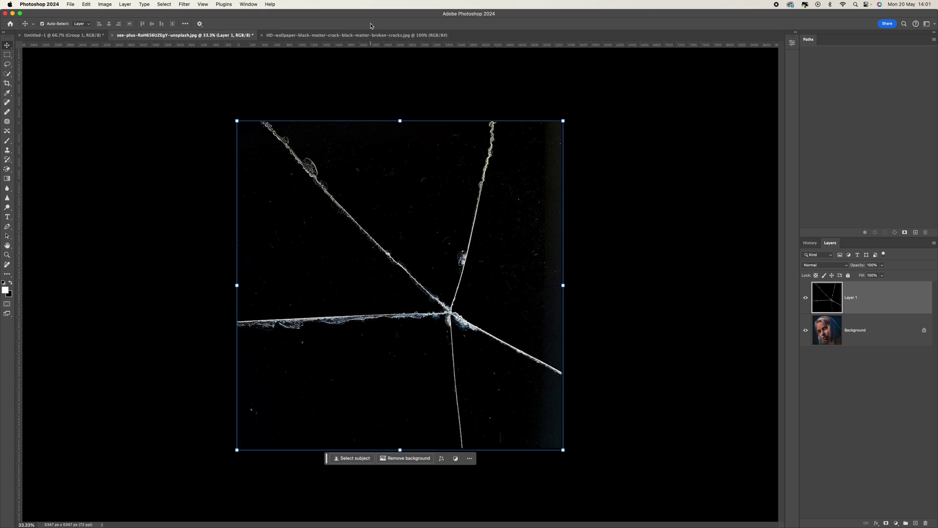
Step: Reselect the cracks layer and switch to the Pen tool
click(603, 146)
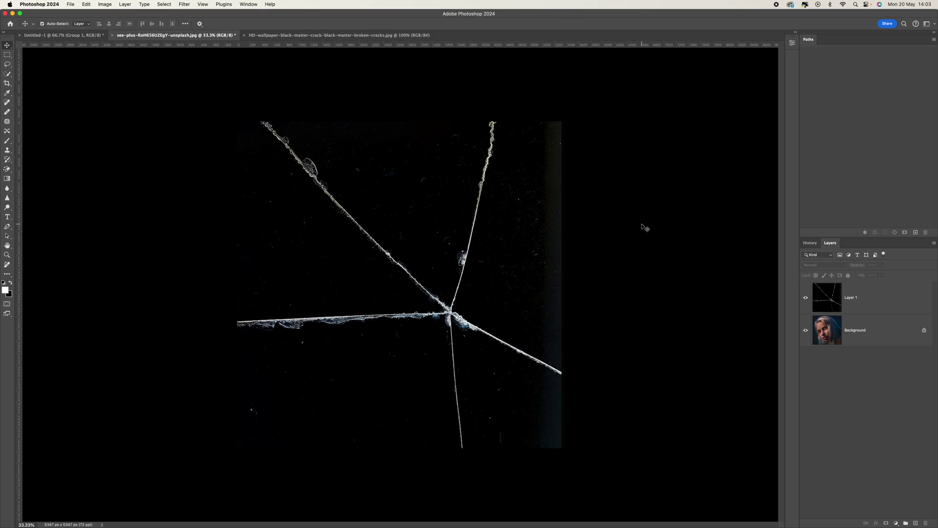
click(300, 123)
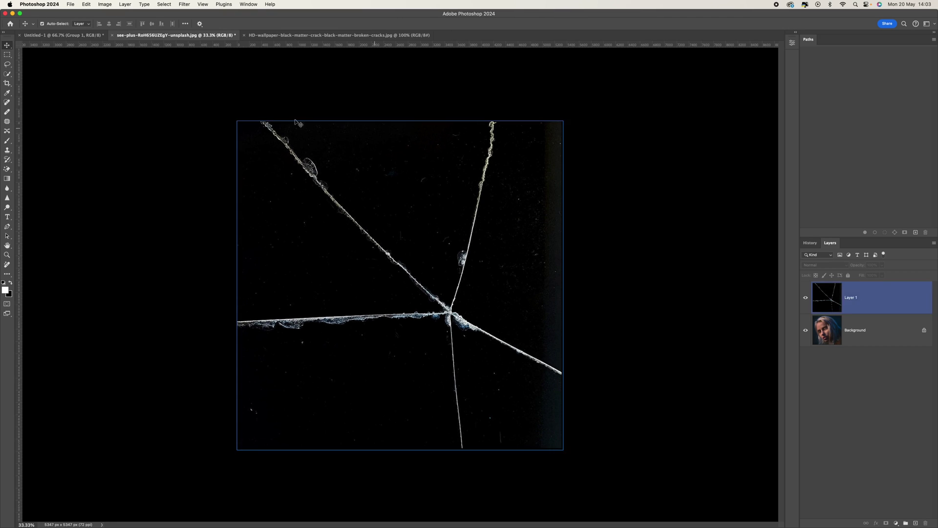
click(70, 202)
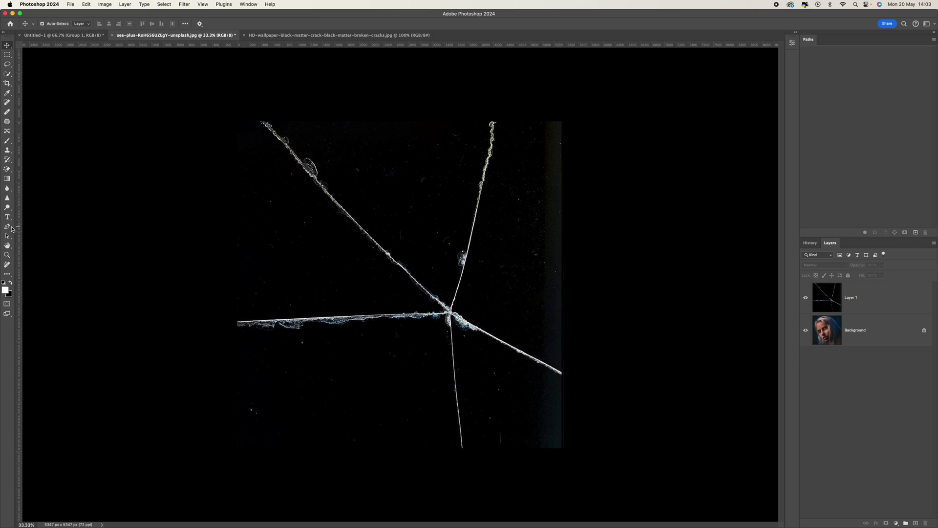
drag(7, 227, 26, 228)
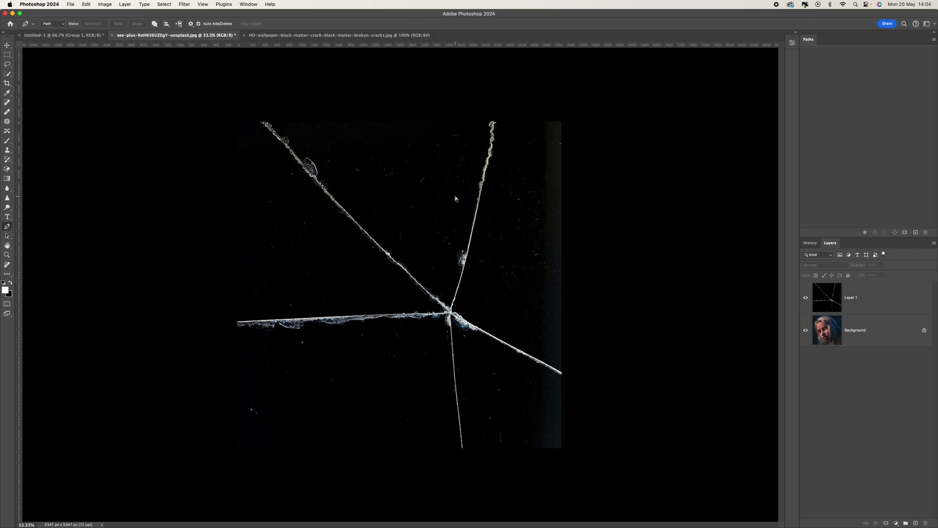
Step: At 50% zoom, start a pen path curving down the right crack to its intersection
key(super+plus)
scroll(455, 199, up, 5)
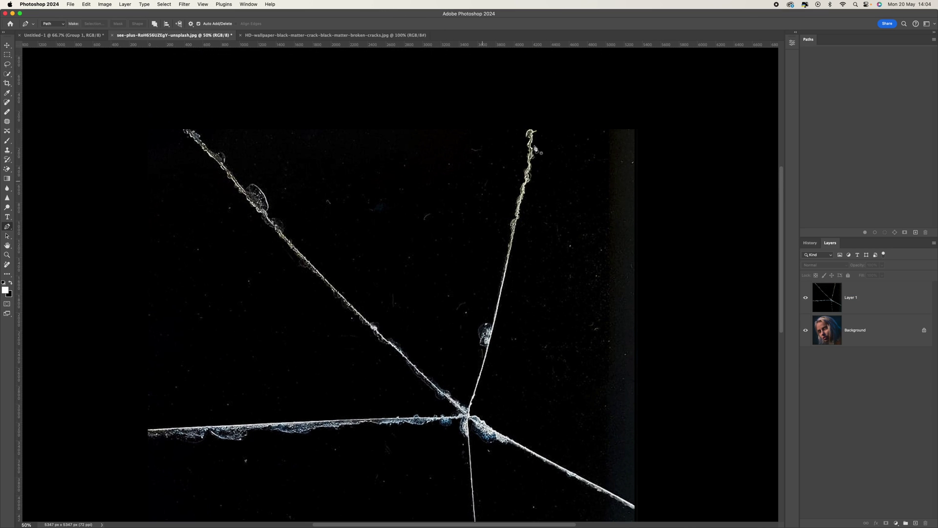
click(534, 130)
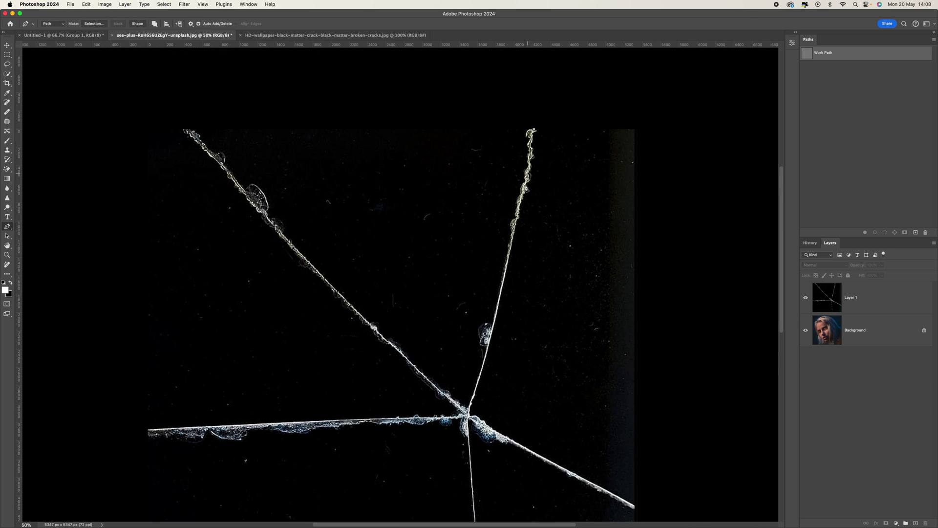
click(514, 244)
click(514, 244)
drag(513, 244, 509, 253)
click(468, 416)
click(493, 326)
drag(492, 327, 494, 326)
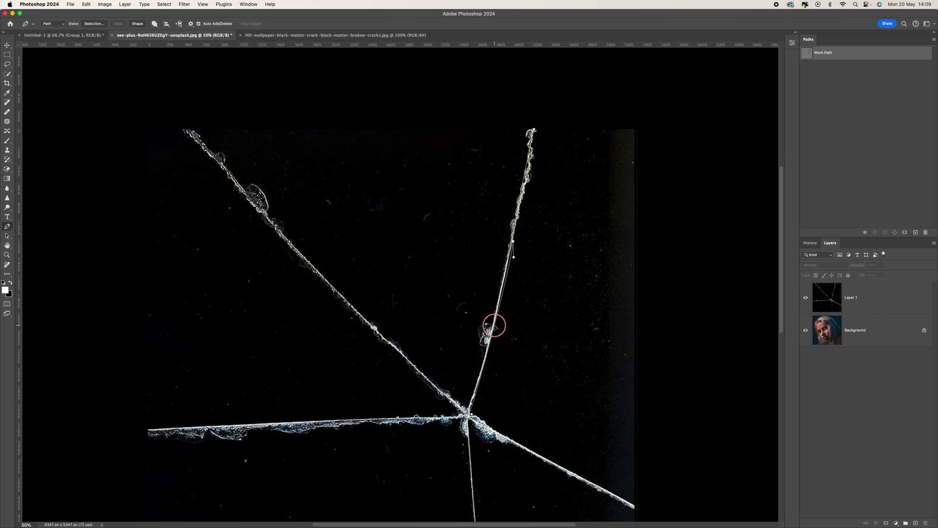
Step: Extend the path along the lower-right crack and top-right corner, closing it at the crack's top
click(635, 510)
click(517, 442)
click(518, 442)
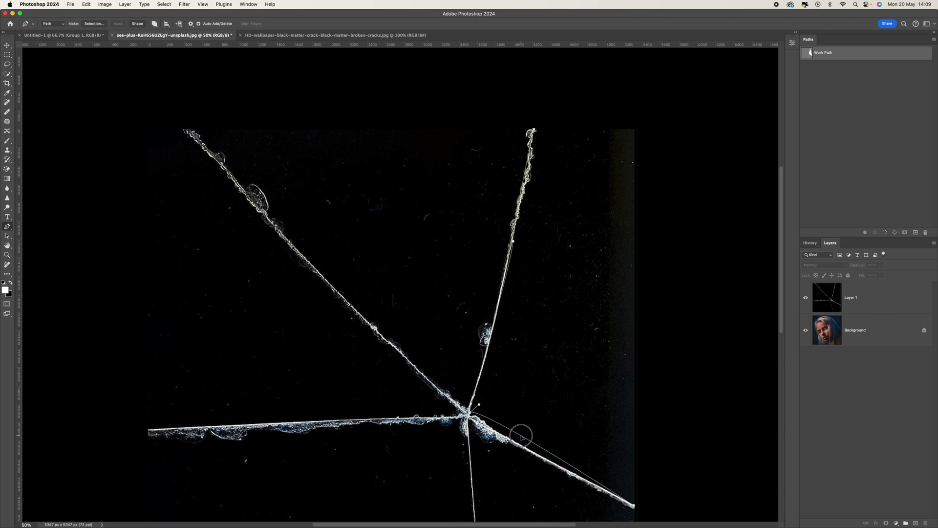
click(512, 441)
click(517, 444)
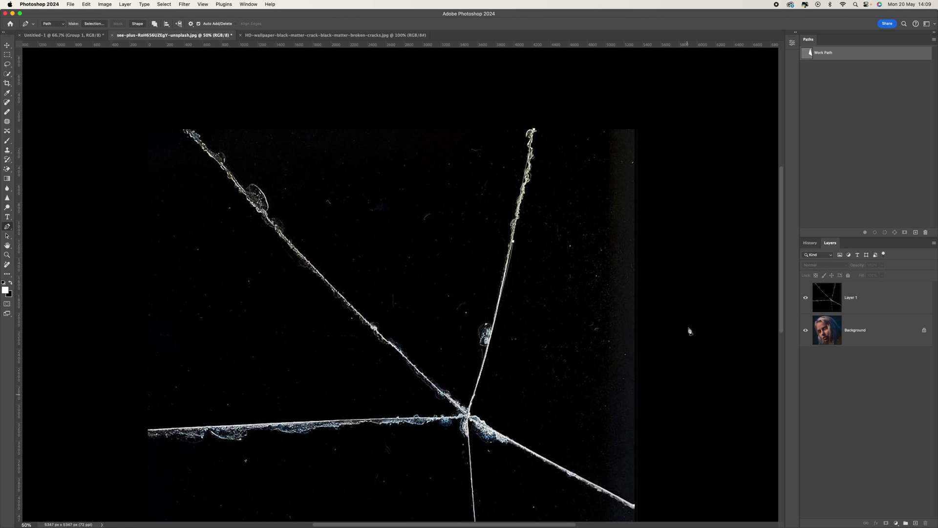
click(635, 128)
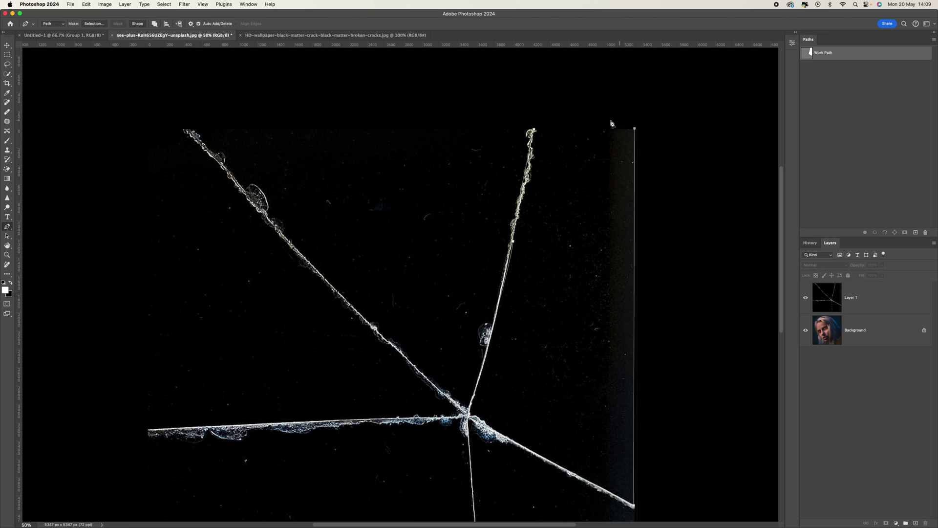
click(534, 130)
click(249, 6)
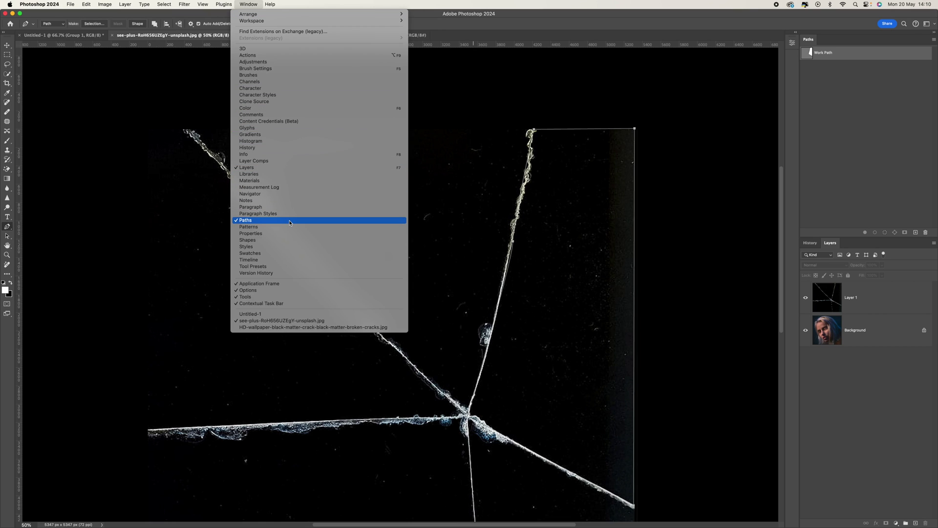
Step: Save the Work Path in the Paths panel as path '1' and deselect it
click(822, 83)
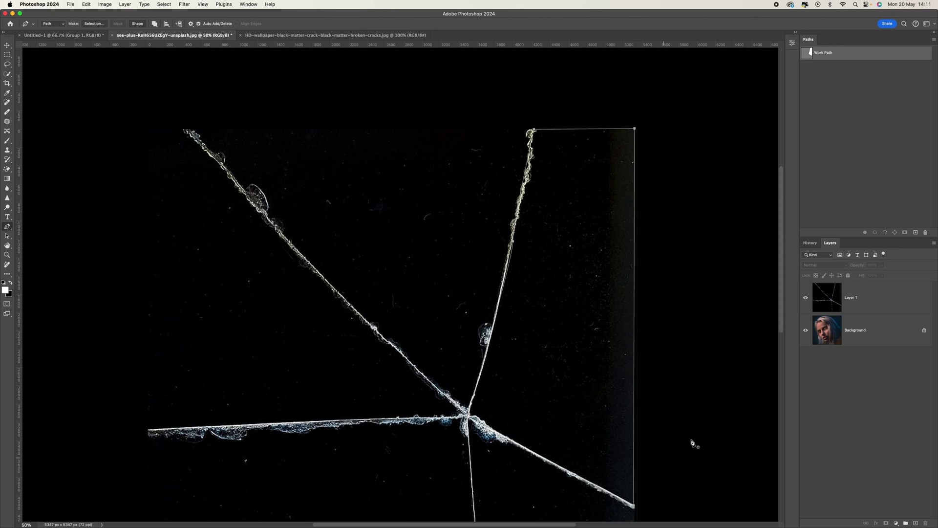
double_click(829, 56)
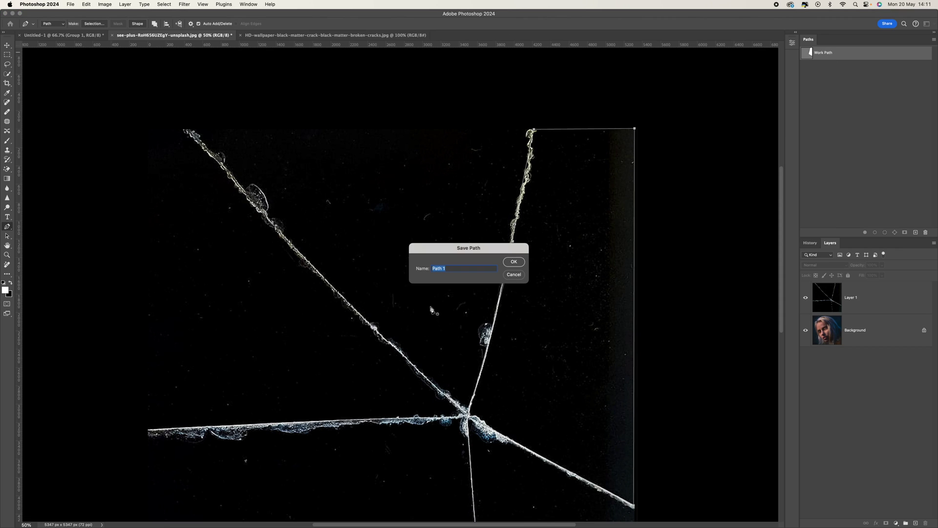
text(1)
click(522, 262)
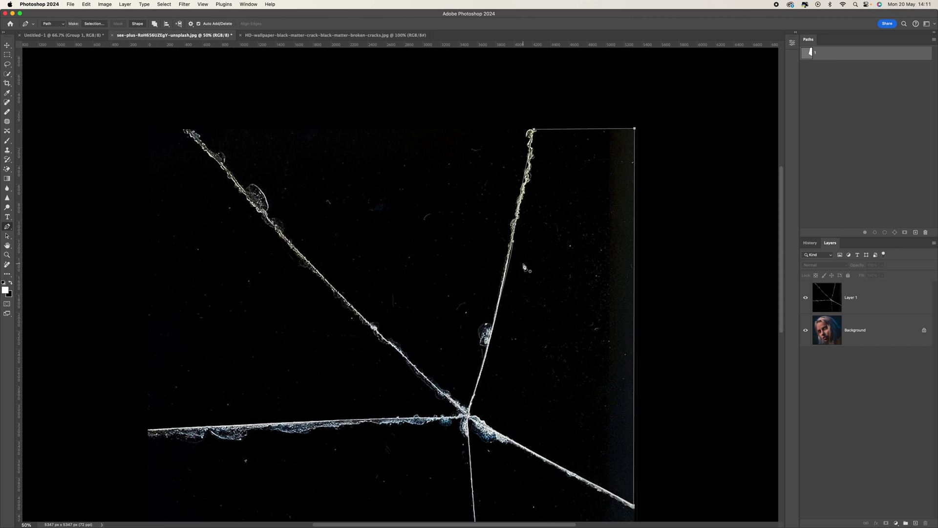
click(835, 75)
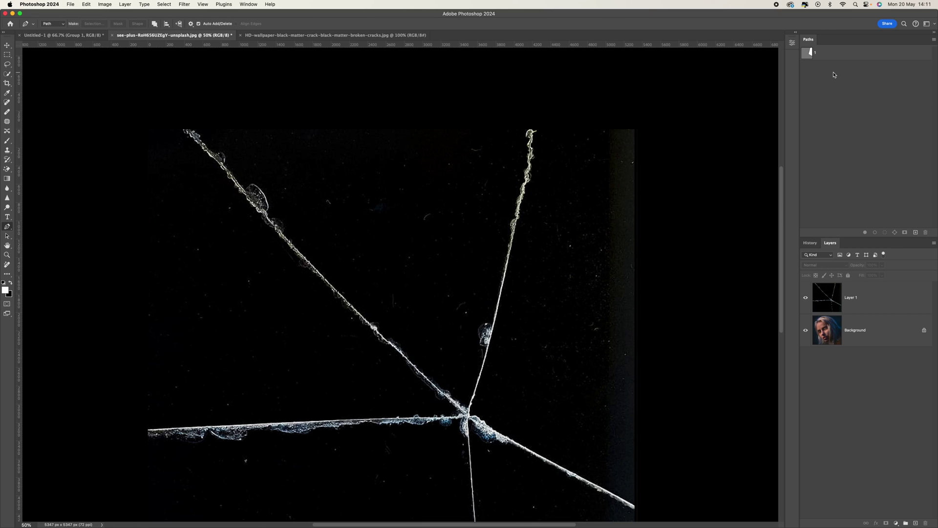
Step: Trace the top shard from the crack junction along the top edge and save it as path 2
click(529, 130)
click(468, 409)
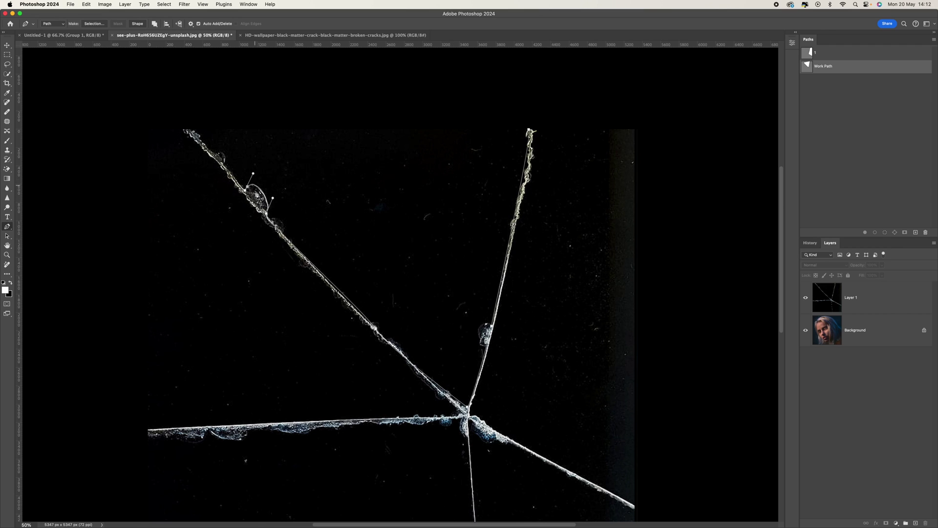
click(189, 129)
click(529, 130)
double_click(824, 66)
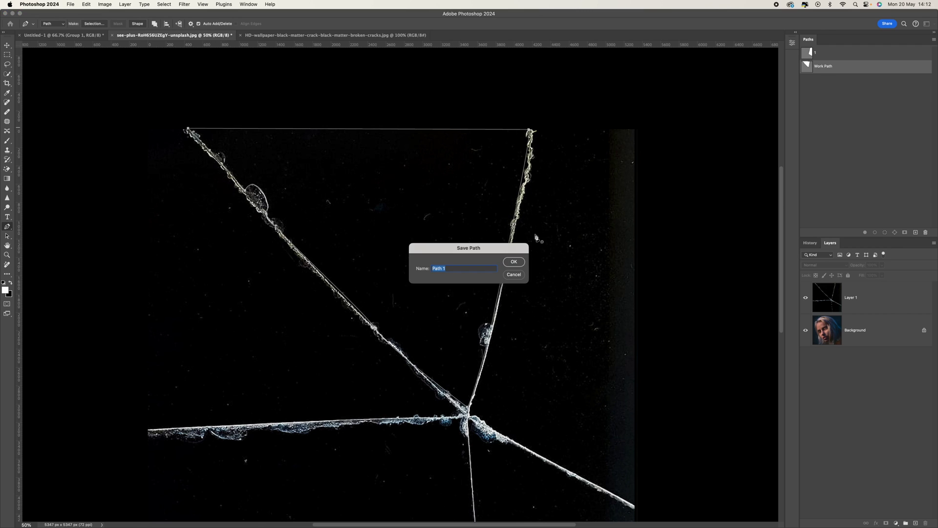
click(512, 263)
Step: Trace the left shard along the top-left crack and left edge, saving it as path 3
click(183, 129)
click(288, 250)
click(310, 269)
click(332, 291)
click(464, 416)
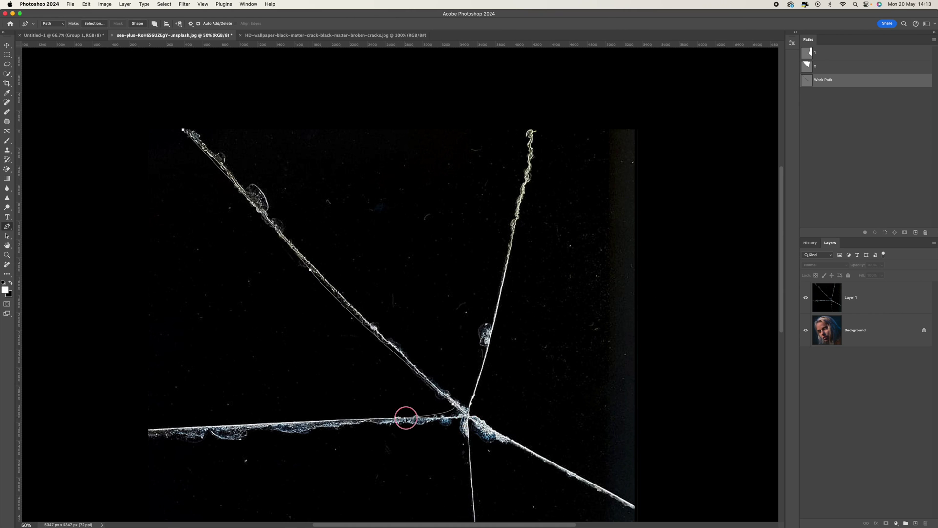
click(148, 429)
click(147, 123)
click(183, 129)
double_click(824, 79)
key(Return)
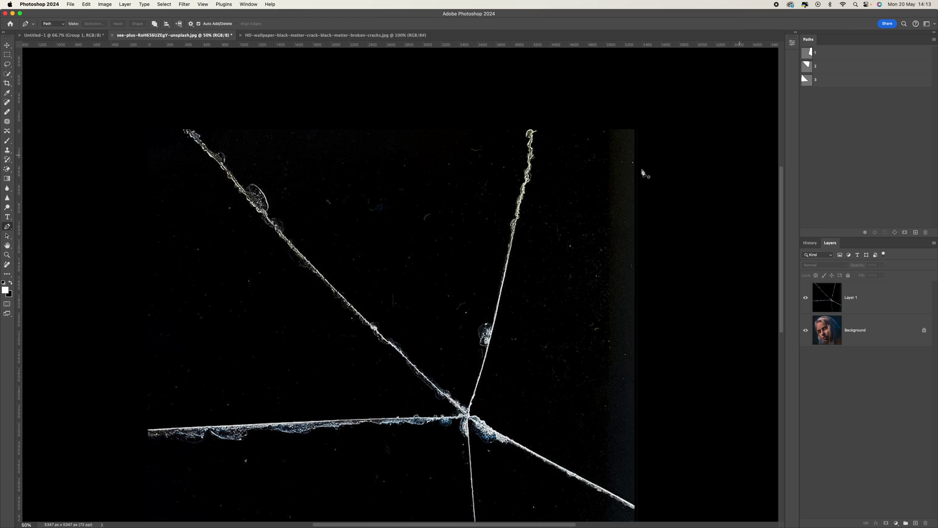
Step: Trace and refine the lower-left shard outline along the crack, saving it as path 4
scroll(474, 414, down, 5)
click(498, 435)
click(479, 236)
click(456, 242)
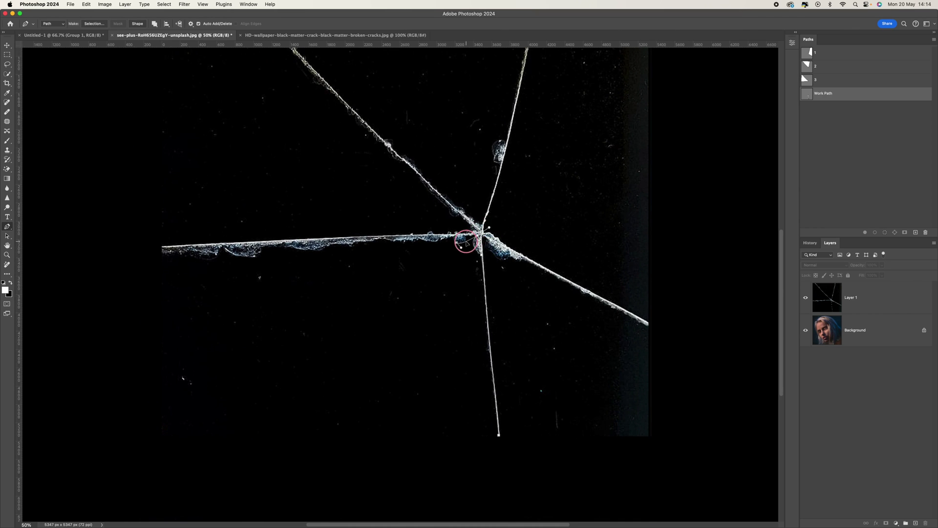
mouse_move(424, 243)
mouse_down()
mouse_move(261, 249)
mouse_move(247, 260)
mouse_move(168, 253)
mouse_up()
scroll(176, 430, down, 2)
click(162, 399)
click(498, 366)
mouse_move(289, 180)
mouse_down()
mouse_move(280, 174)
mouse_move(330, 179)
mouse_move(313, 185)
mouse_move(336, 180)
mouse_move(316, 181)
mouse_up()
click(457, 171)
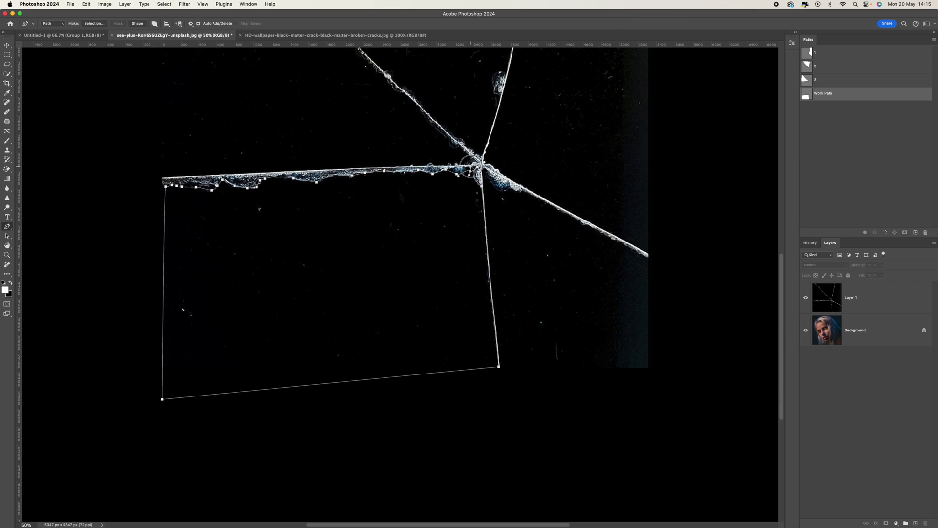
double_click(823, 96)
click(513, 262)
Step: Trace the bottom-right shard via the bottom-right corner and right crack to the junction
click(490, 276)
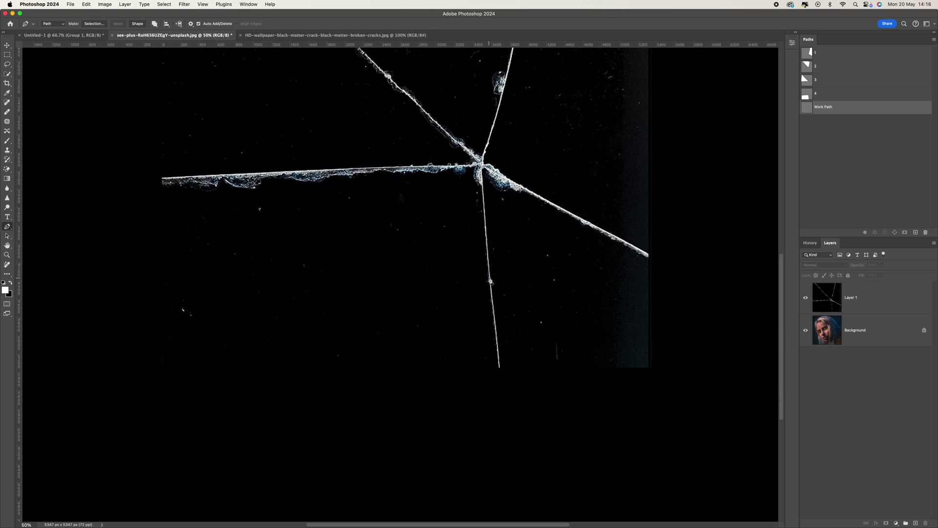
click(499, 367)
click(649, 368)
click(648, 255)
click(520, 186)
click(504, 191)
click(493, 185)
drag(483, 167, 484, 166)
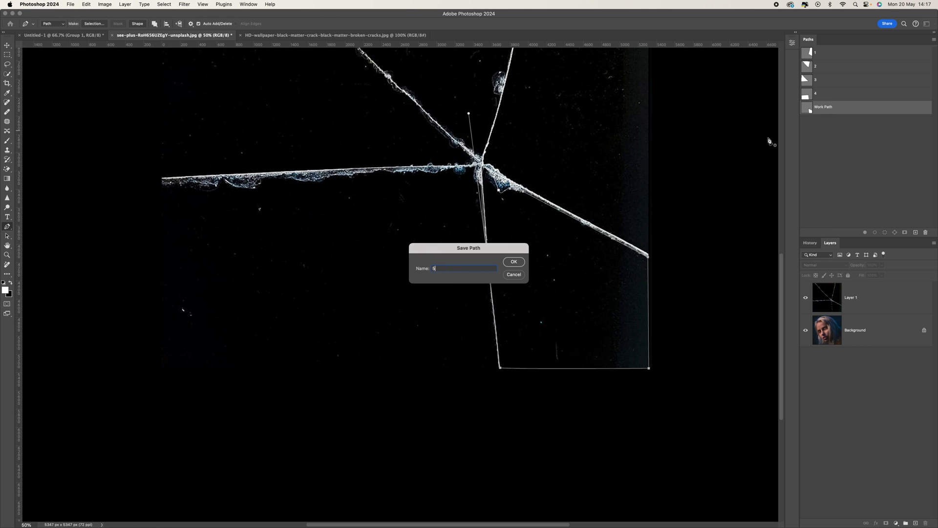
Step: Save the last shard as path 5 and duplicate the Background layer four times
key(Return)
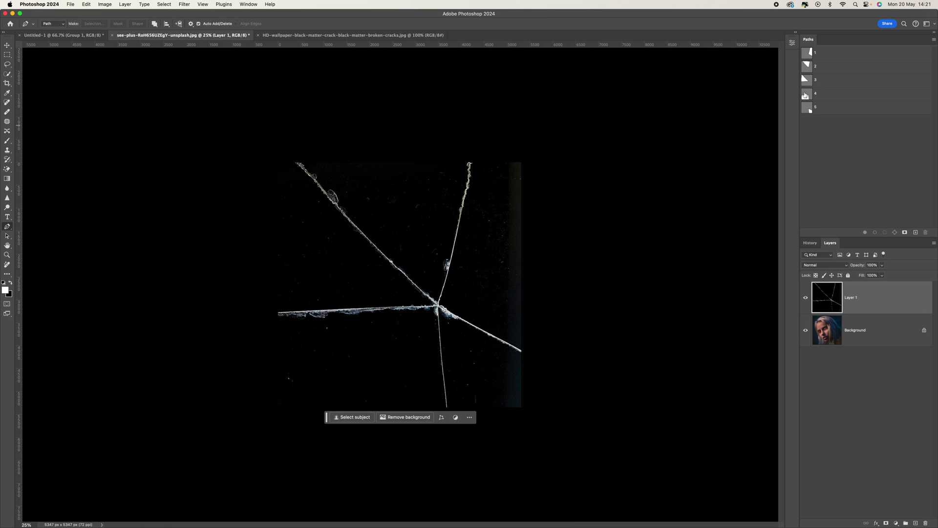
click(825, 339)
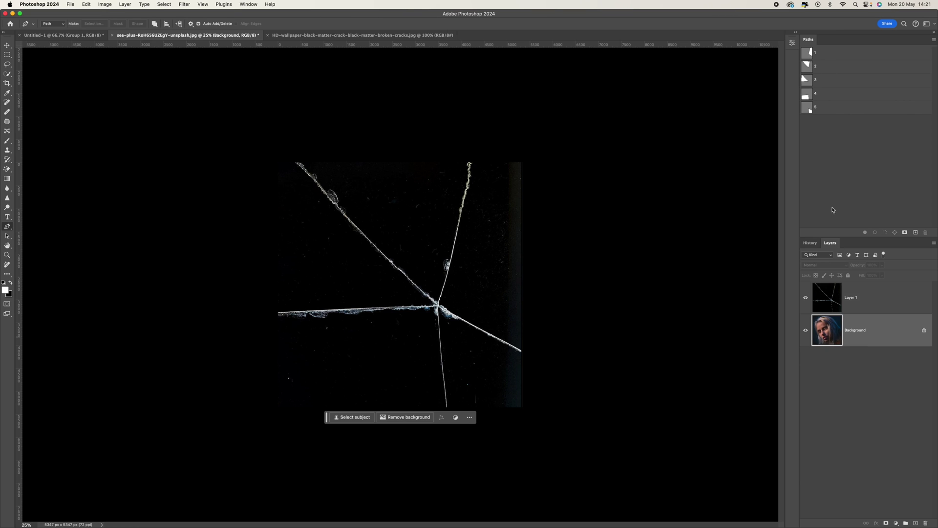
key(super+j)
key(super+j)
key(super+j)
key(super+j)
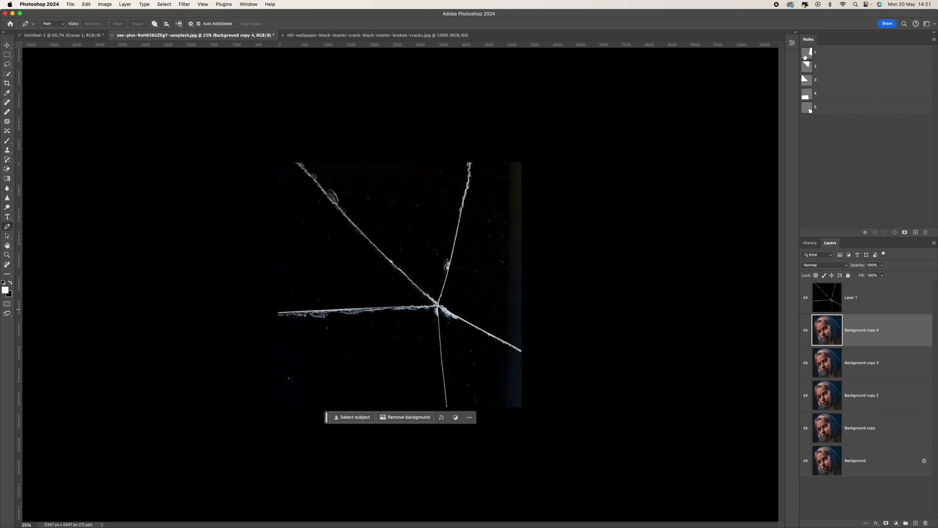
Step: Hide Layer 1 and the four portrait copies, leaving only Background visible
click(847, 452)
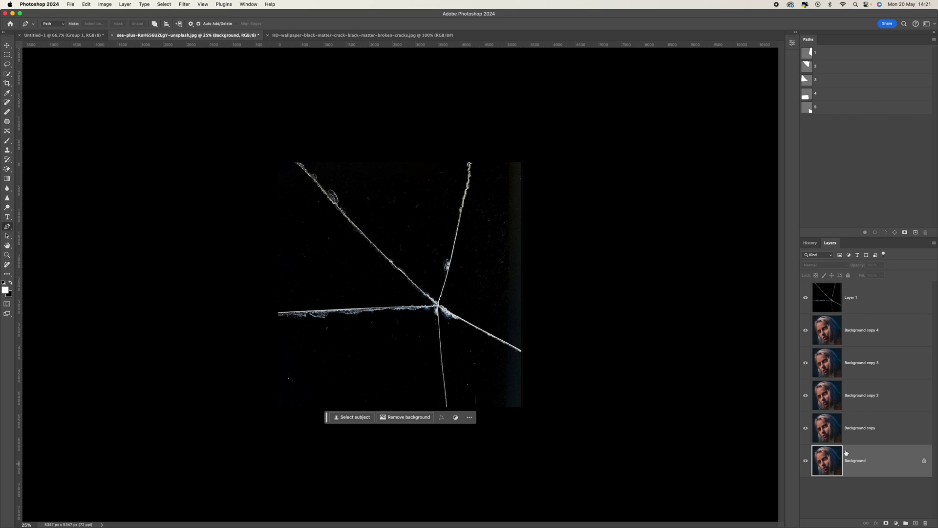
click(806, 297)
click(806, 362)
click(806, 396)
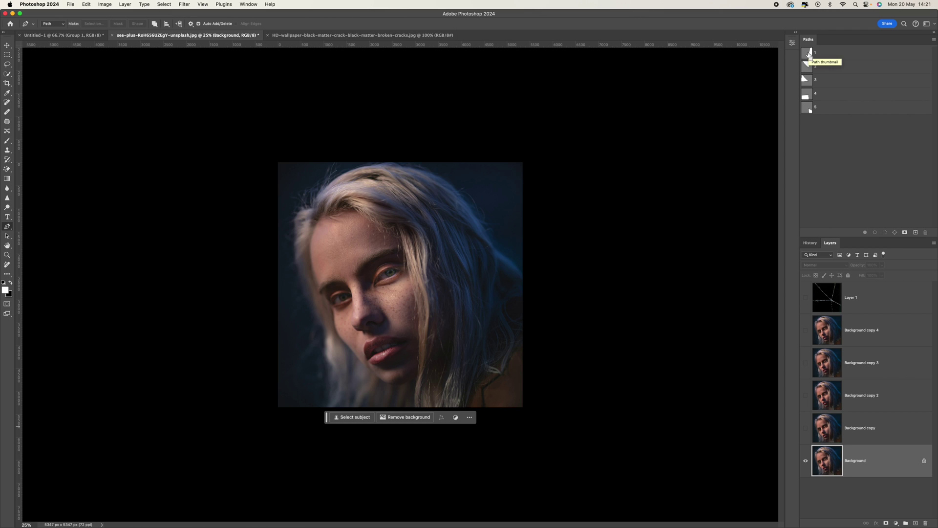
Step: Mask Background, Background copy and Background copy 2 to shard paths 1, 2 and 3
super+click(808, 53)
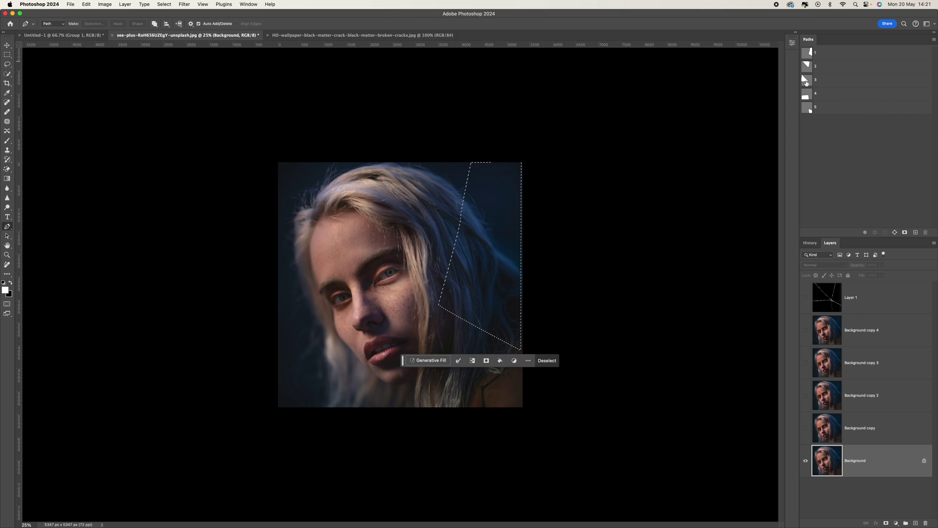
click(886, 524)
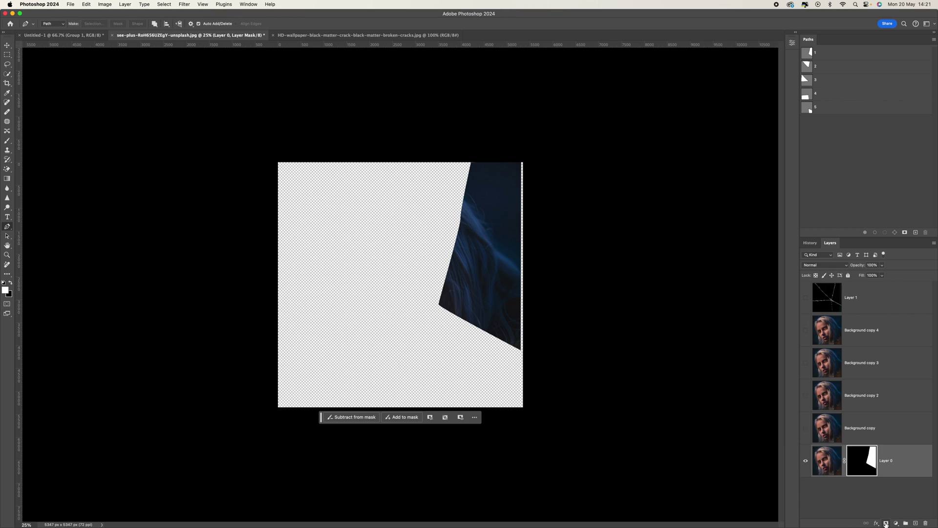
click(806, 429)
click(827, 434)
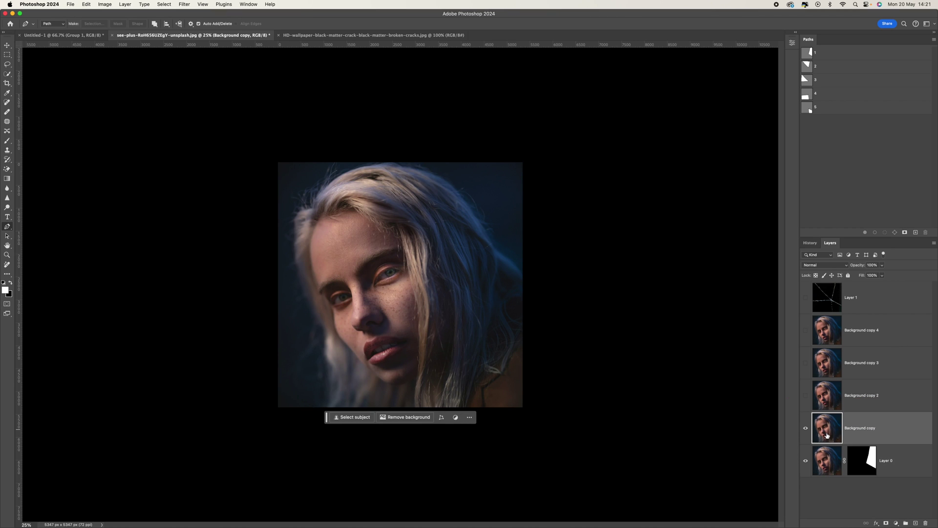
super+click(808, 66)
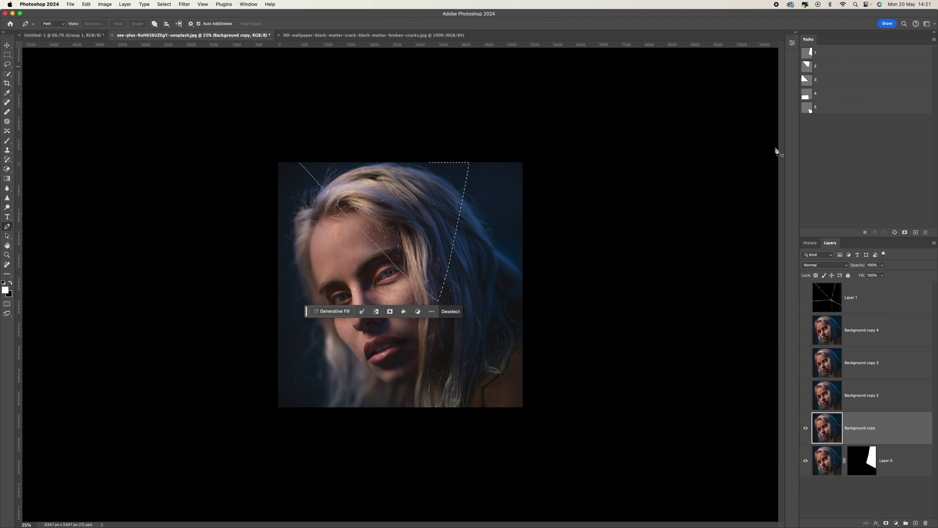
click(886, 524)
click(806, 395)
click(834, 409)
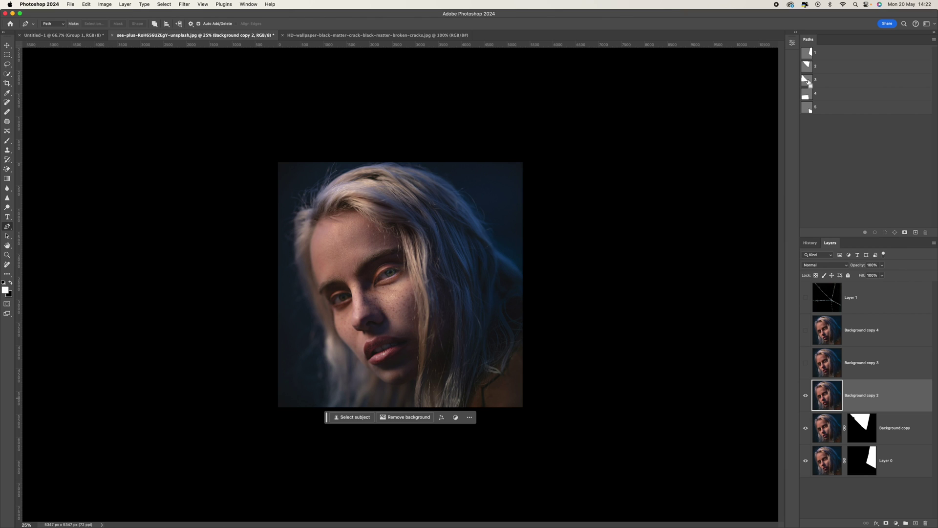
super+click(807, 80)
click(886, 524)
Step: Mask Background copy 3 and copy 4 to paths 4 and 5, then show Layer 1 again
click(806, 363)
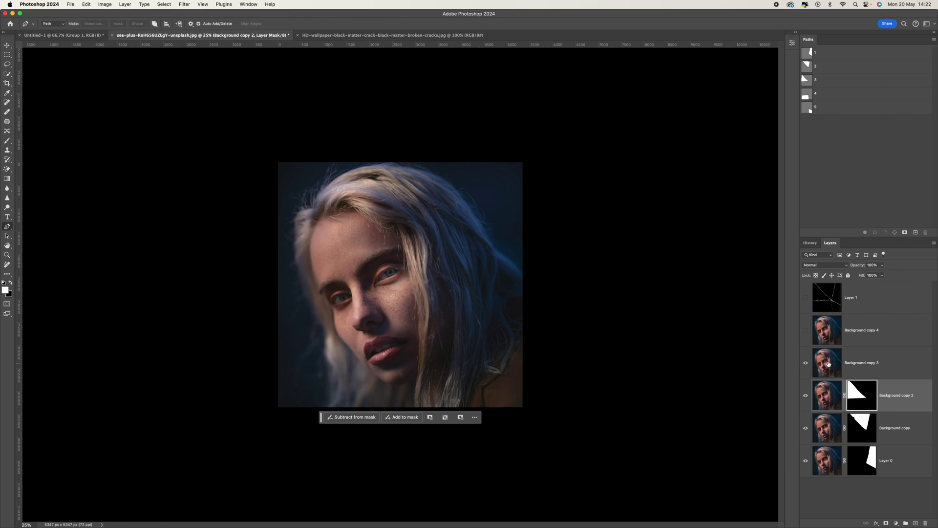
click(829, 364)
super+click(808, 93)
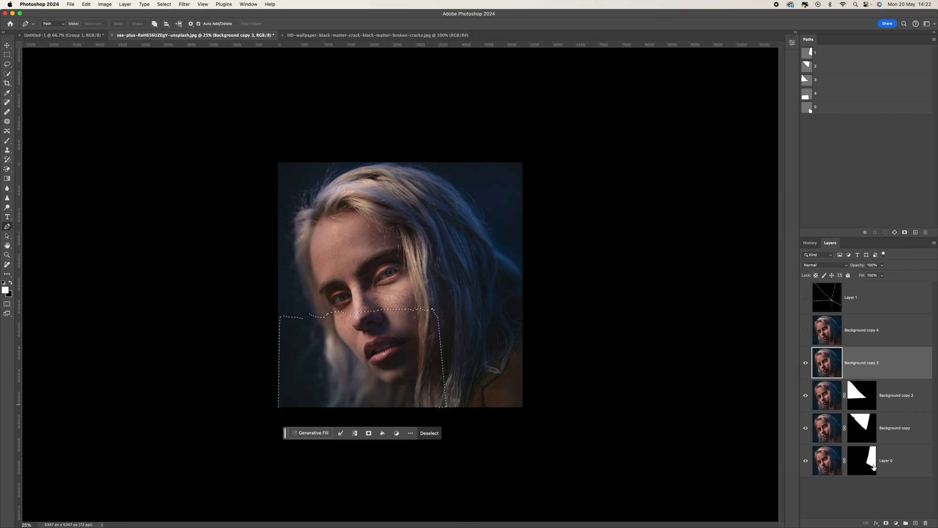
click(886, 524)
click(807, 331)
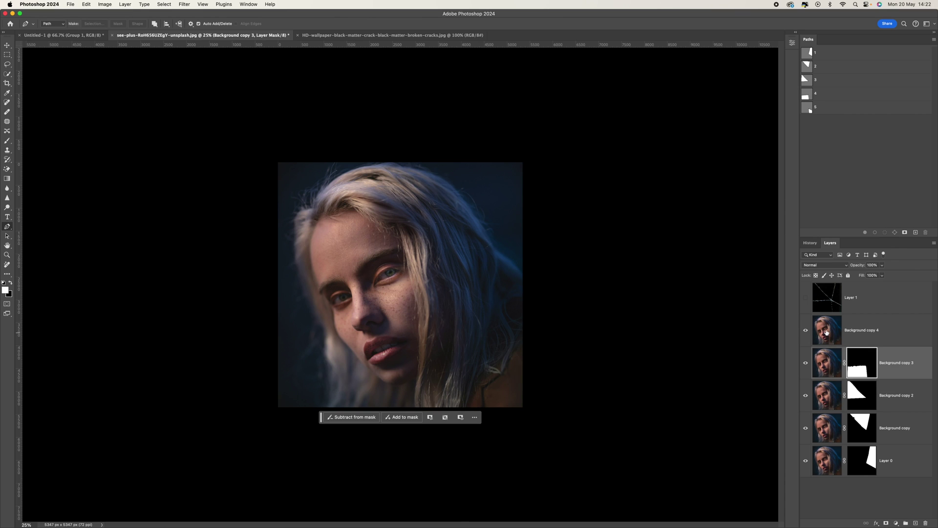
click(827, 333)
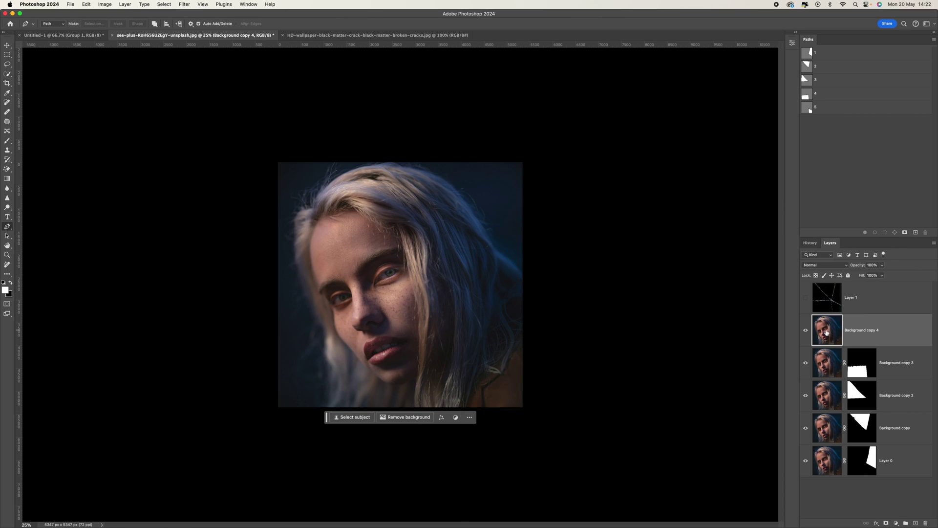
super+click(807, 108)
click(886, 523)
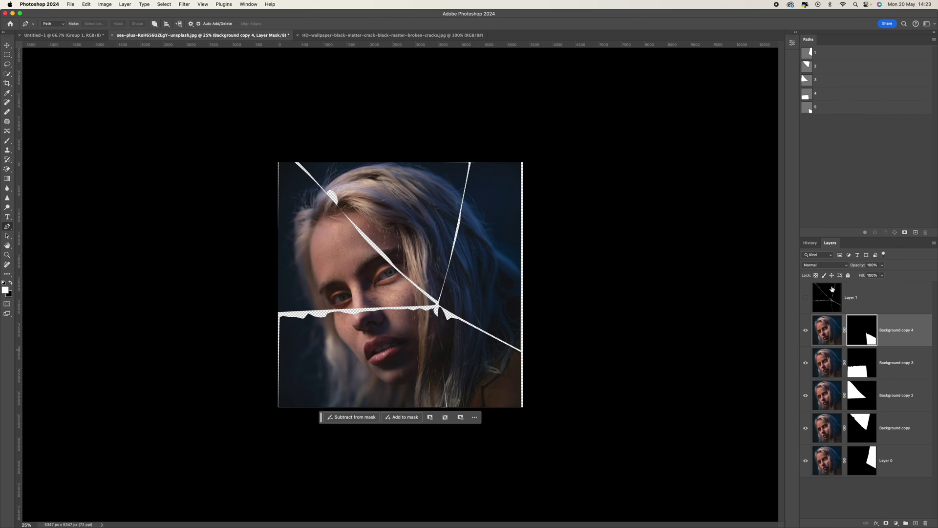
click(806, 298)
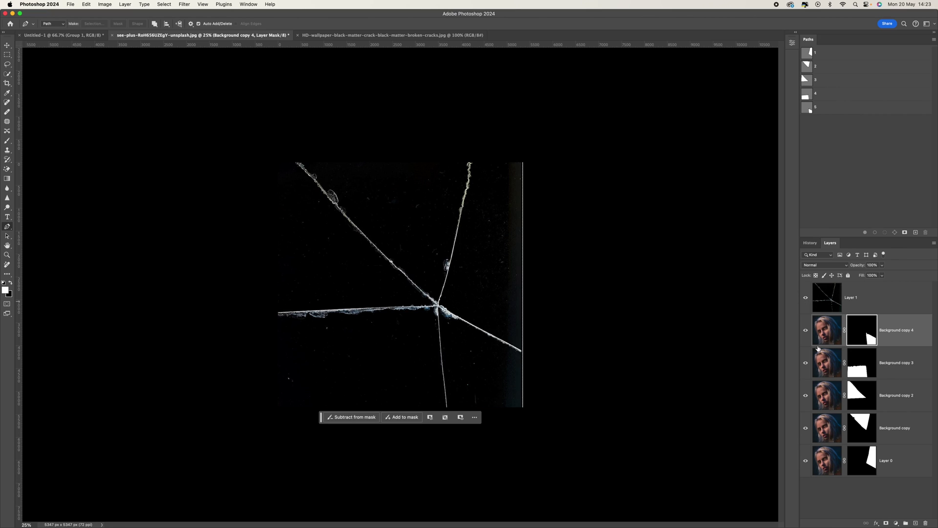
Step: Set Layer 1's blend mode to Screen, then select Layer 0
click(874, 307)
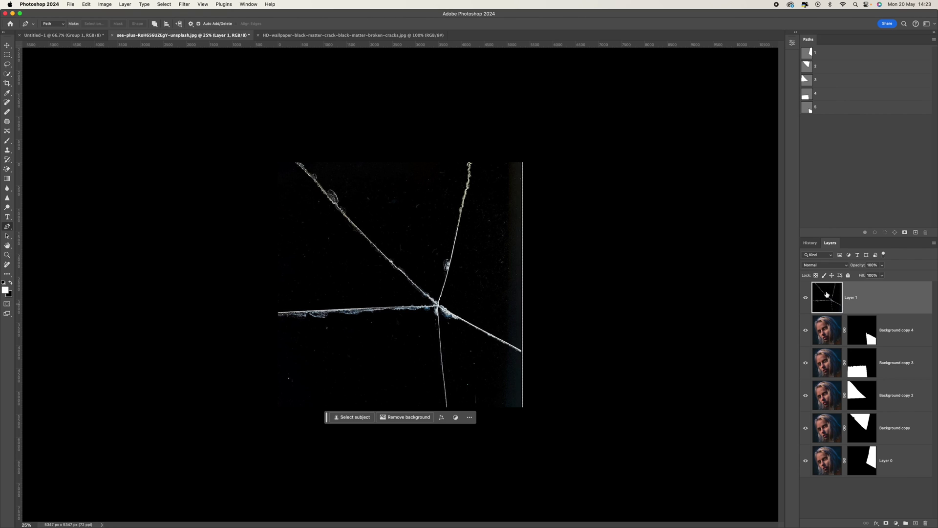
click(844, 267)
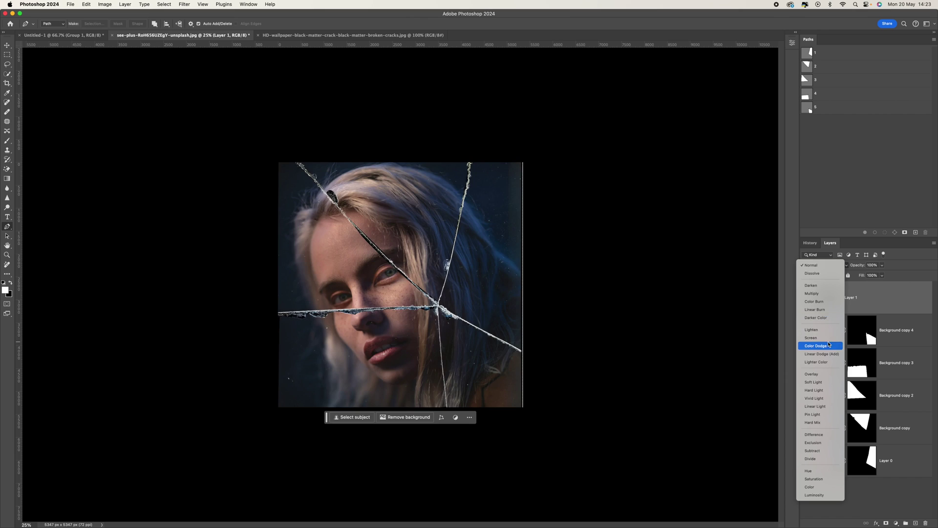
click(829, 338)
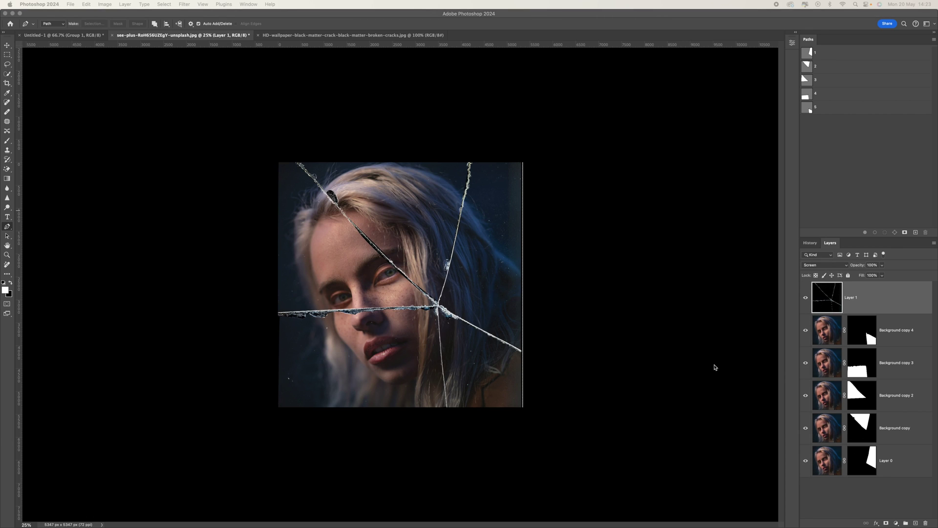
click(827, 462)
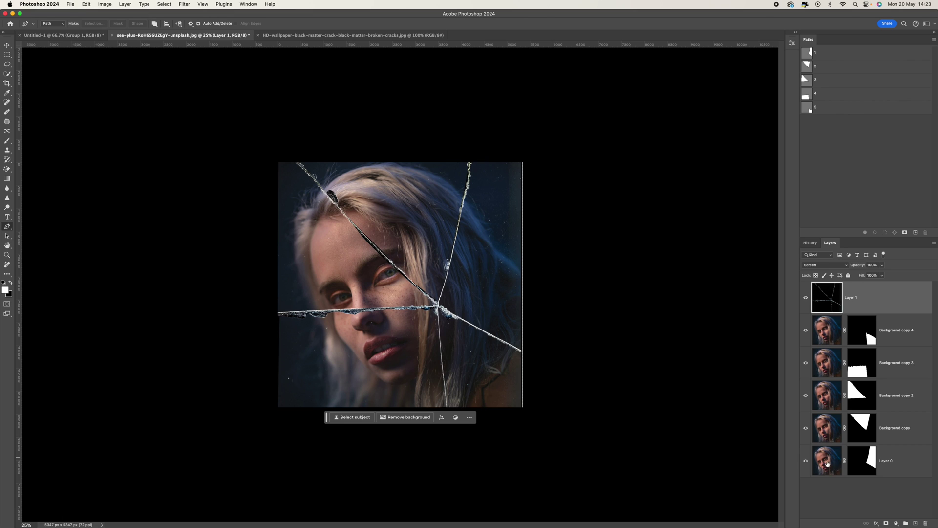
click(827, 463)
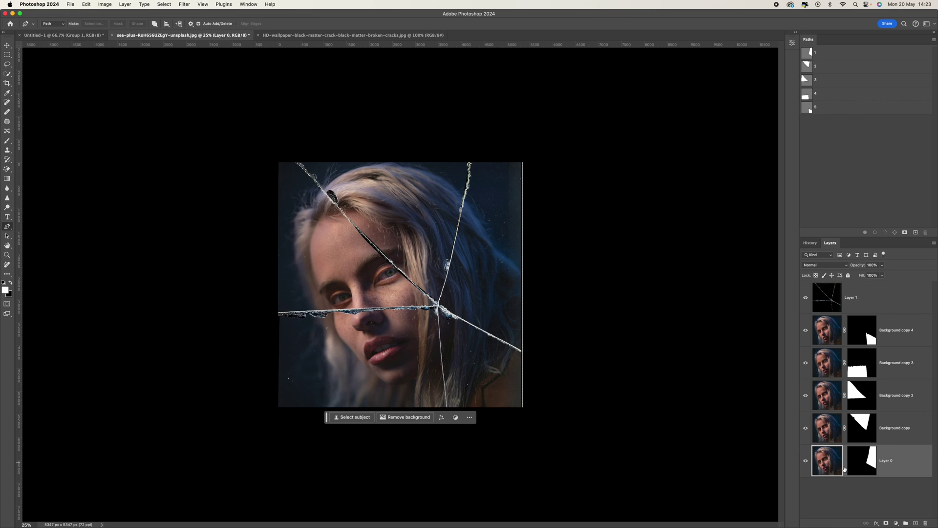
Step: Shift the Layer 0 shard to the right
key(cmd+t)
drag(489, 240, 524, 234)
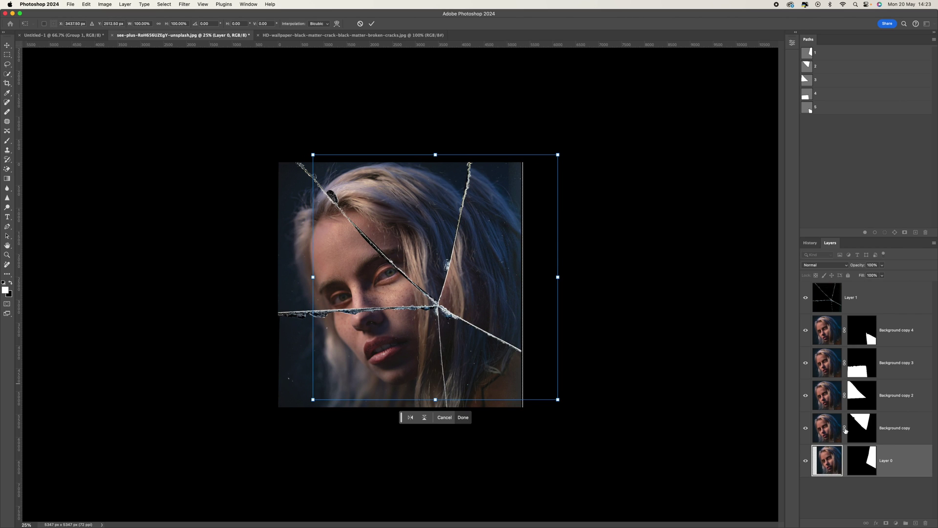
key(Return)
Step: Enlarge the Background copy shard and move it up and to the left
click(827, 429)
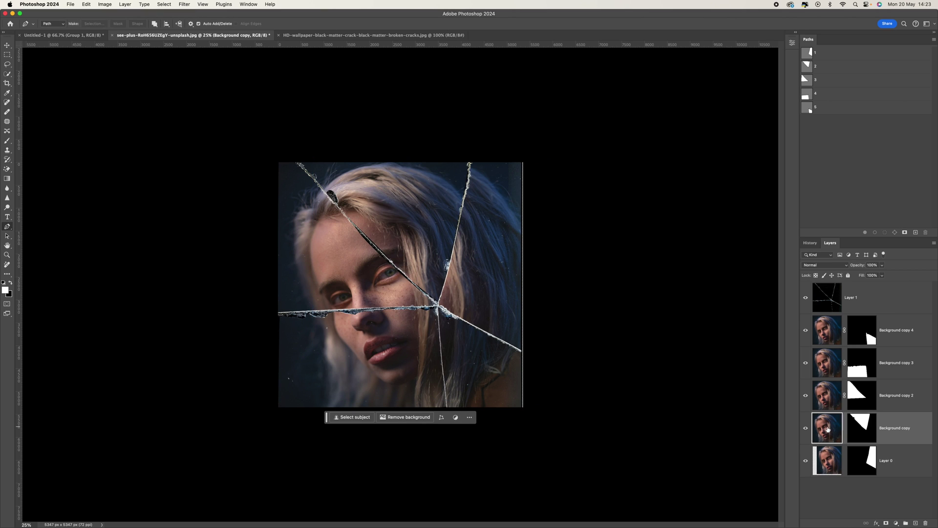
key(ctrl+t)
drag(436, 219, 425, 201)
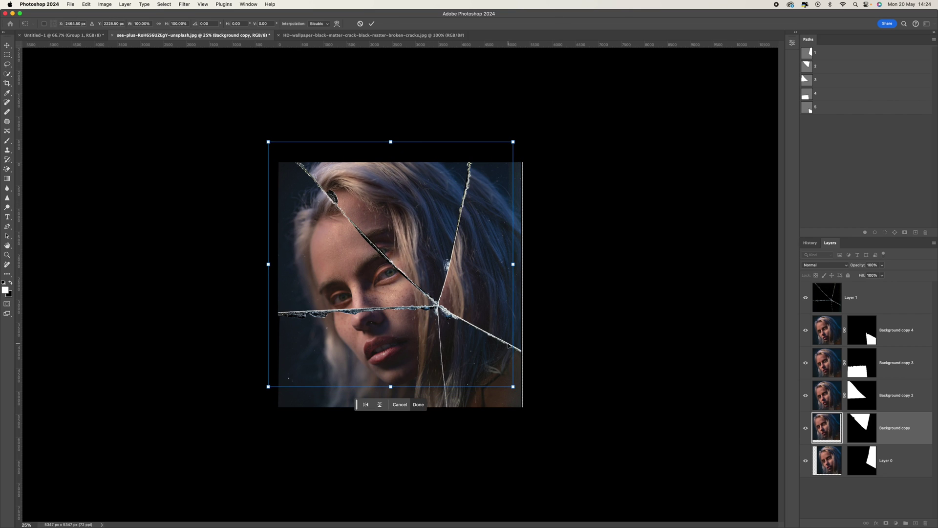
drag(516, 388, 584, 440)
drag(507, 333, 493, 296)
key(Return)
Step: Enlarge the Background copy 2 shard and nudge it slightly left
click(832, 398)
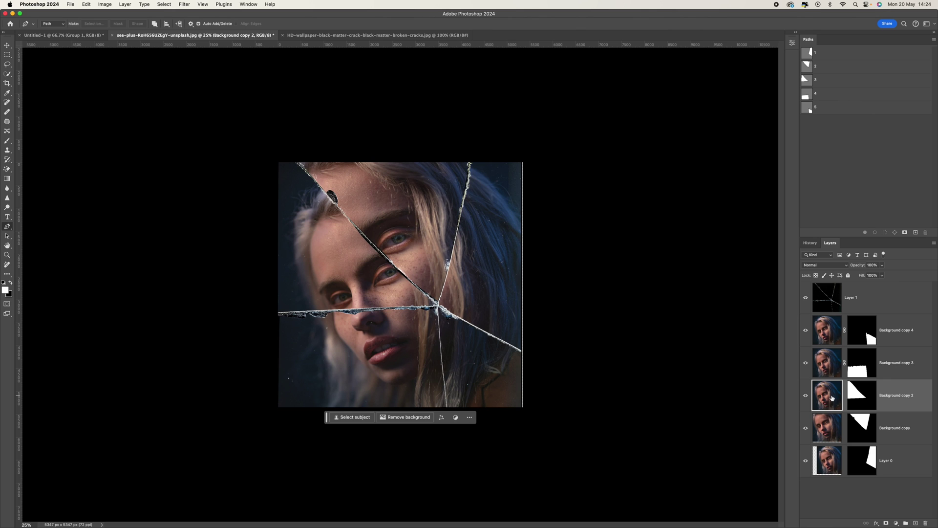
key(ctrl+t)
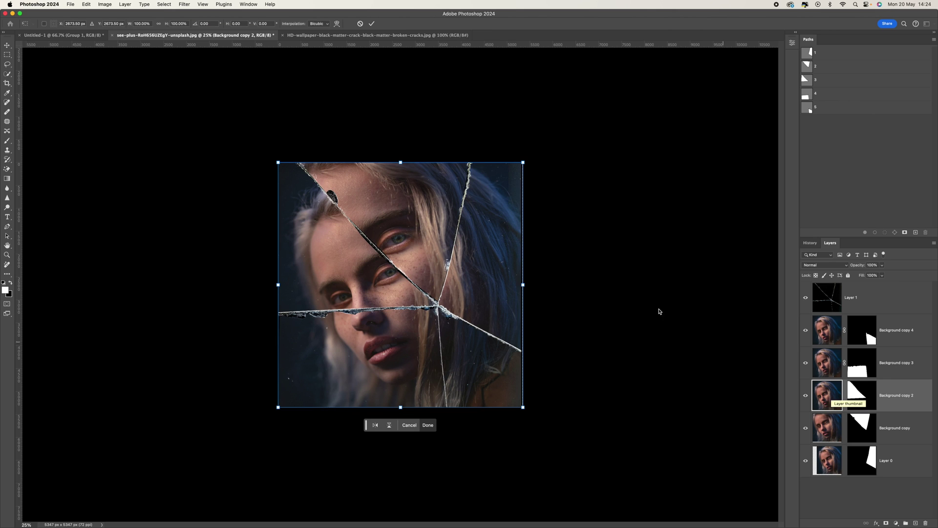
drag(523, 162, 560, 146)
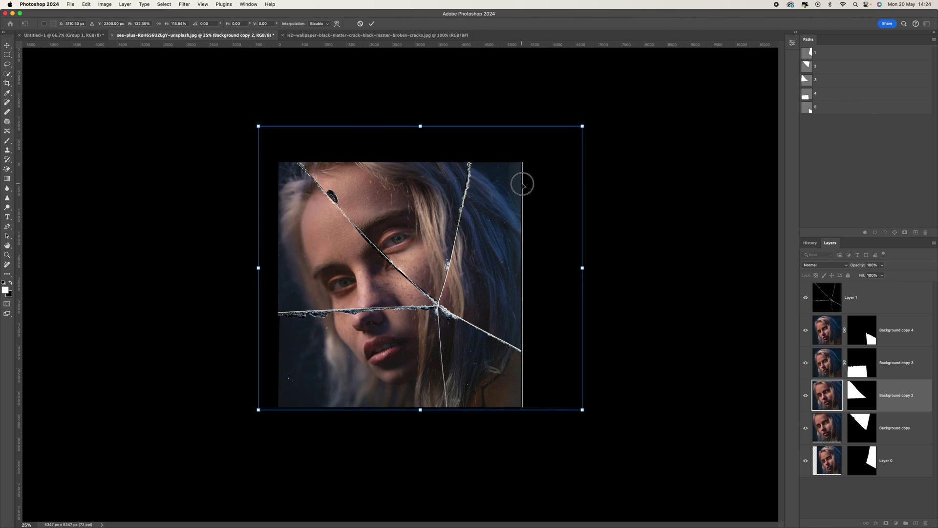
drag(521, 184, 517, 185)
key(Return)
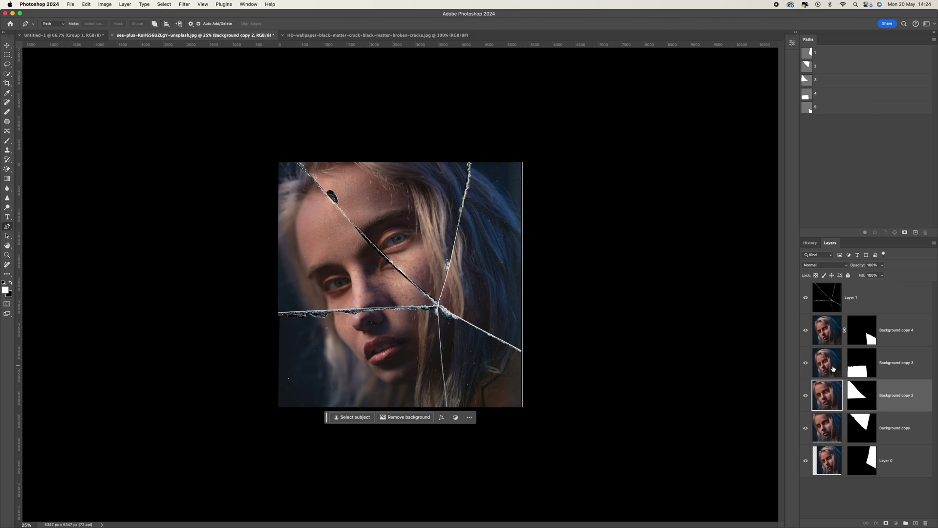
Step: Enlarge the Background copy 3 shard toward the top-left and reposition it
click(827, 363)
key(ctrl+t)
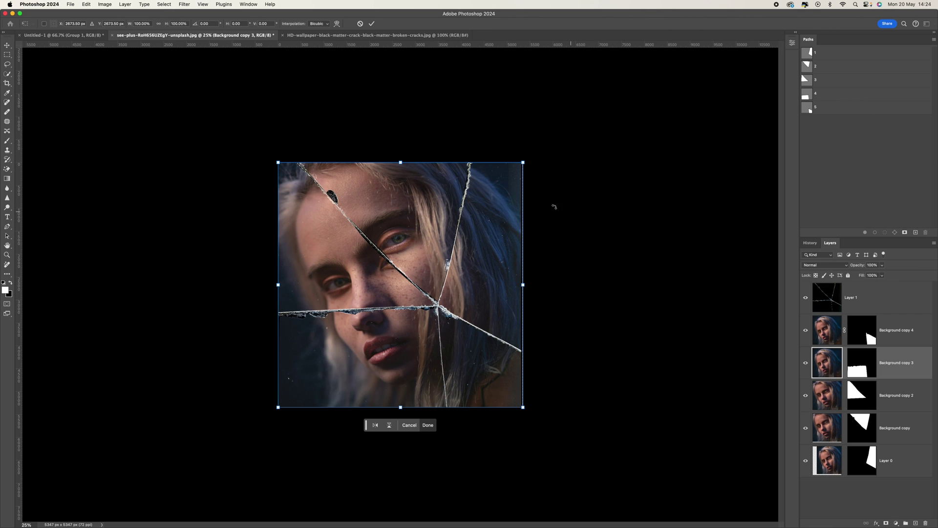
drag(478, 210, 454, 213)
drag(499, 410, 529, 436)
drag(487, 385, 516, 381)
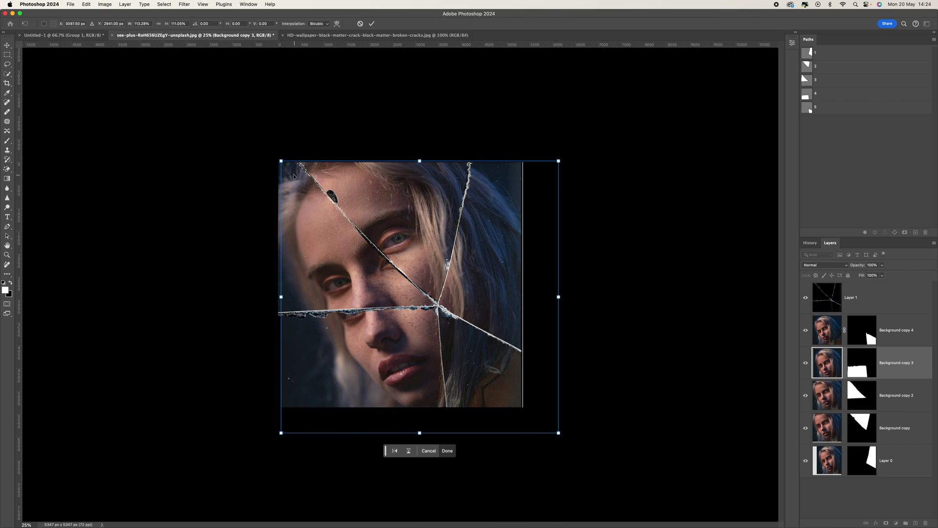
drag(282, 162, 270, 138)
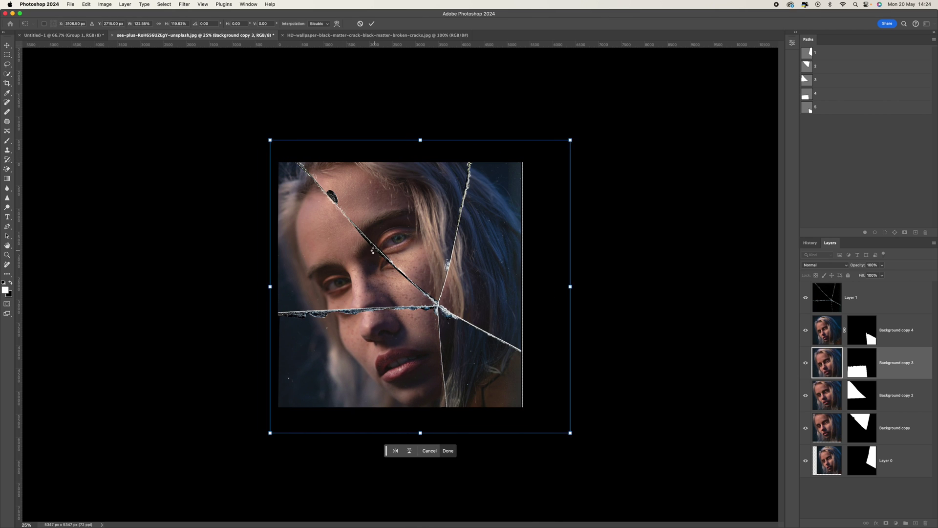
key(Return)
Step: Apply a free transform to the Background copy 4 shard, then select crack overlay Layer 1
key(p)
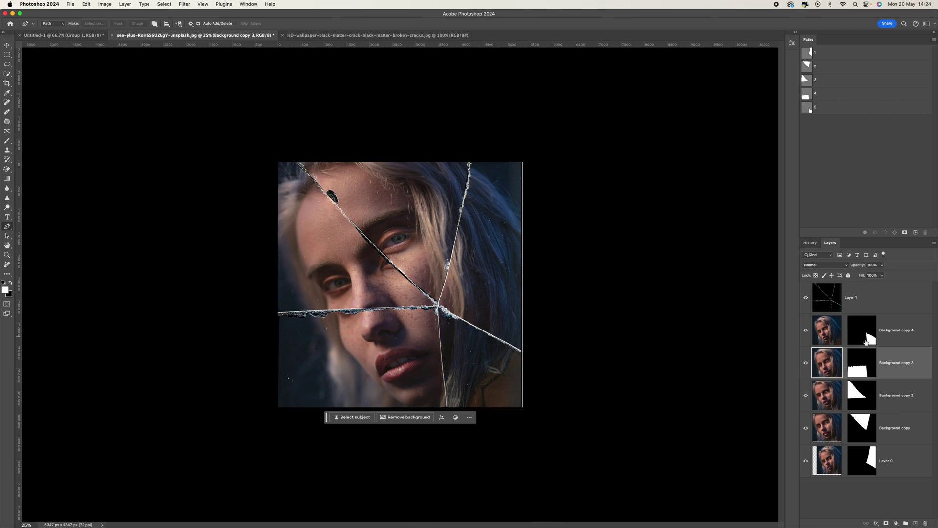
click(848, 342)
key(ctrl+t)
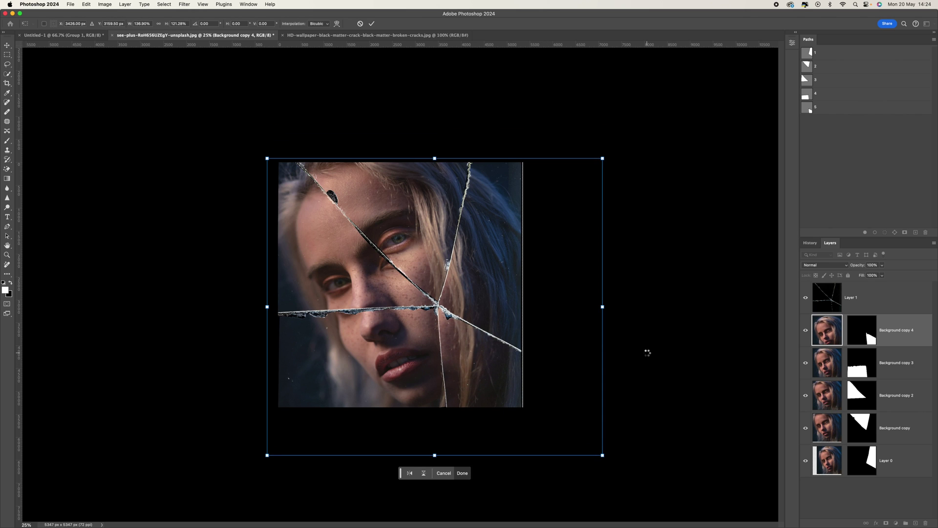
key(Return)
click(897, 308)
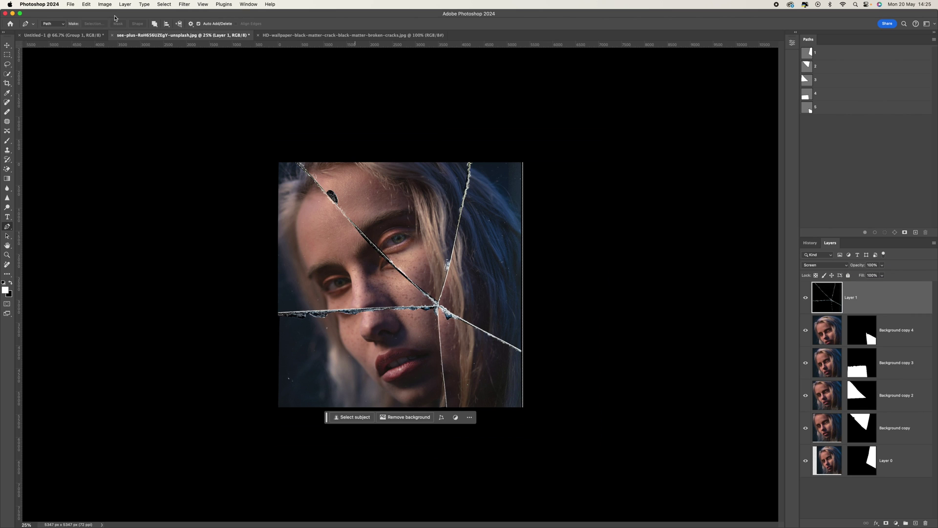
Step: Open Texturelabs_Glass_1255.jpg as a new document
click(71, 5)
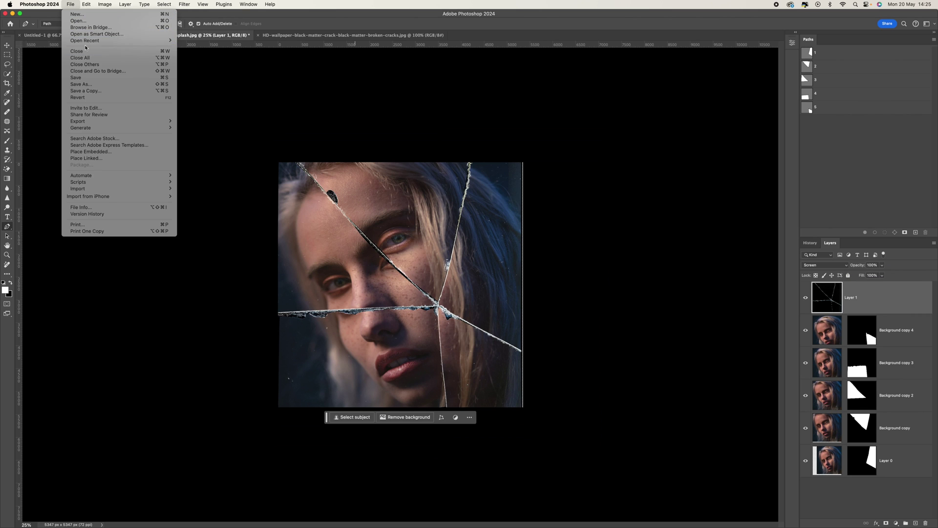
click(106, 35)
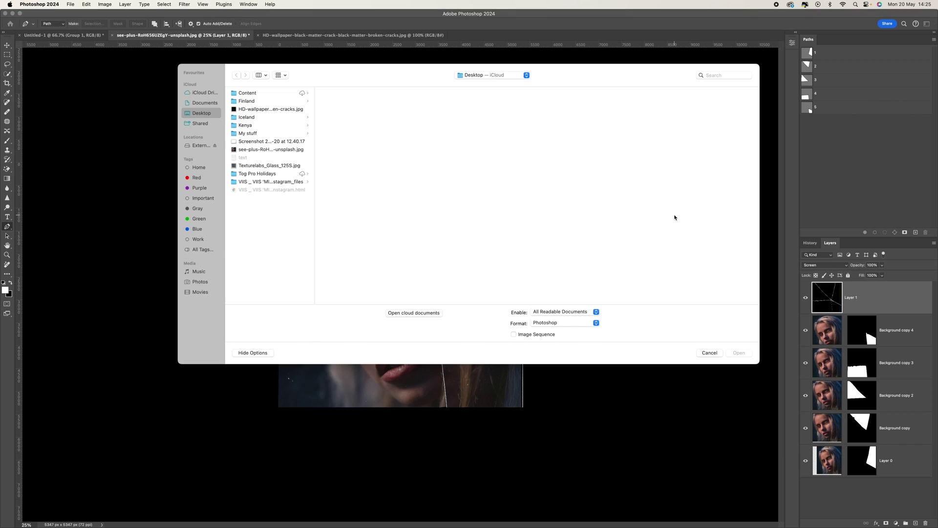
click(281, 167)
click(740, 353)
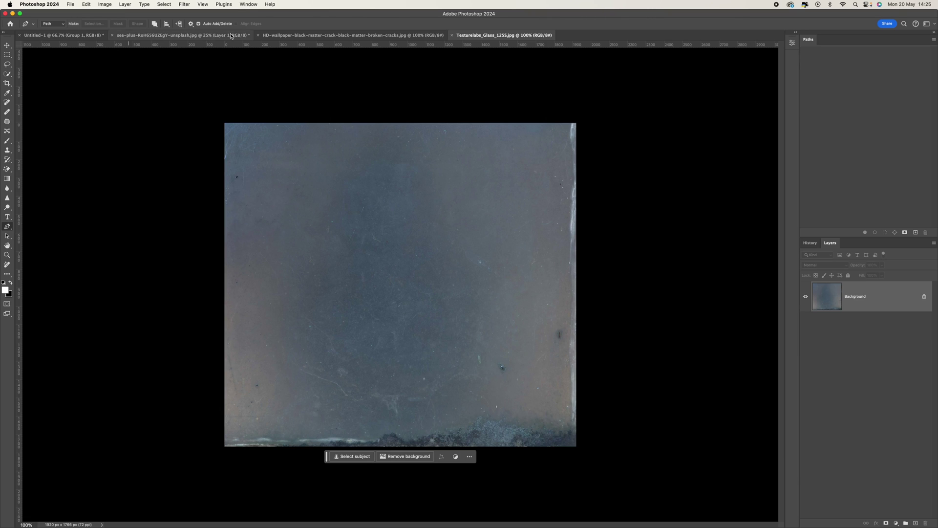
Step: Close the cracked-glass wallpaper document and select the Move tool
click(365, 37)
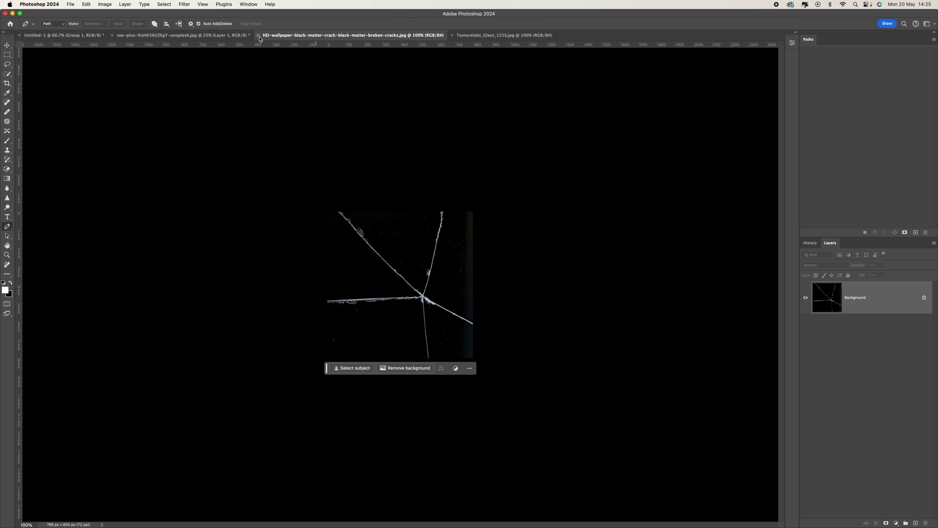
click(259, 36)
click(7, 45)
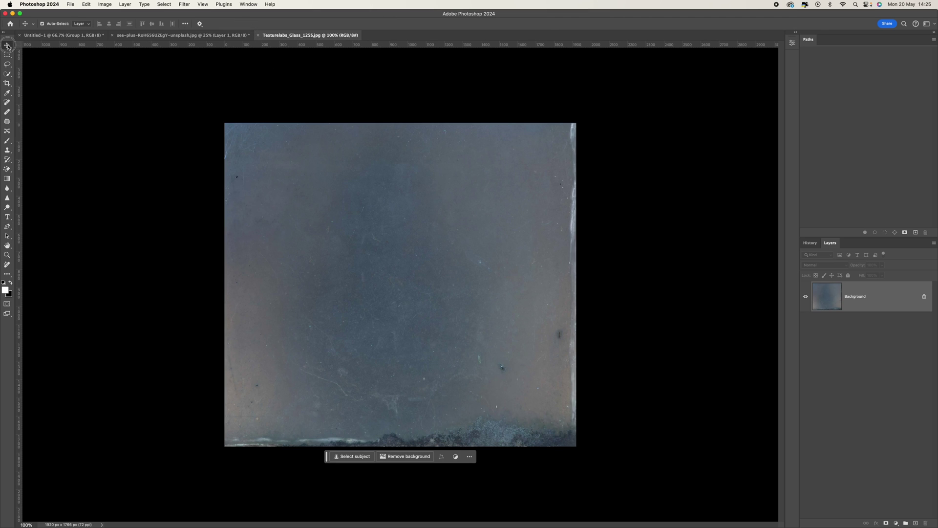
Step: Drag the glass texture into the portrait as Layer 2 and scale it to cover the canvas
drag(400, 285, 335, 215)
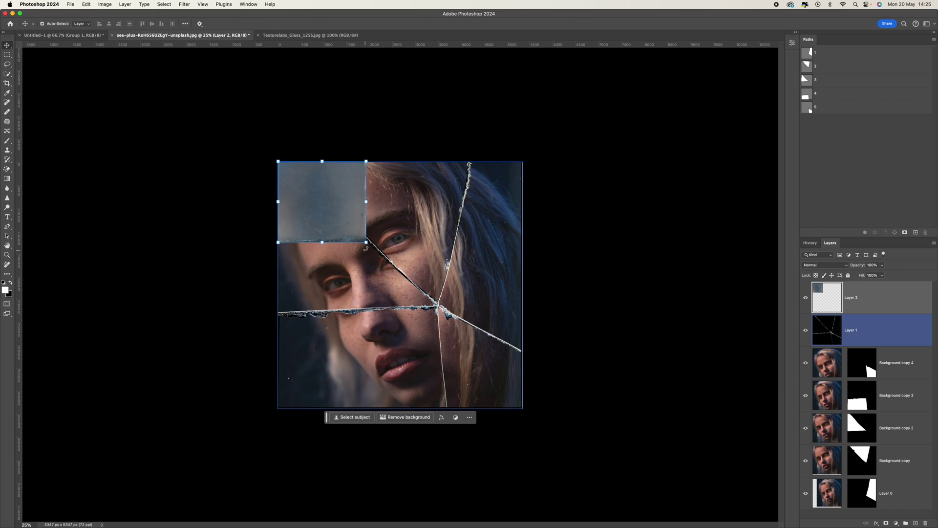
key(super+t)
drag(367, 242, 526, 412)
drag(277, 287, 276, 287)
drag(404, 159, 400, 157)
key(Return)
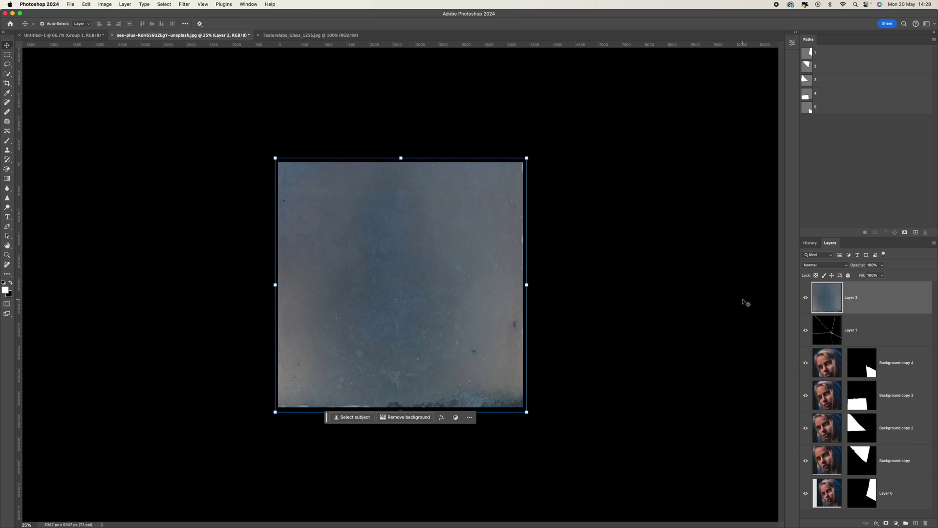
click(822, 267)
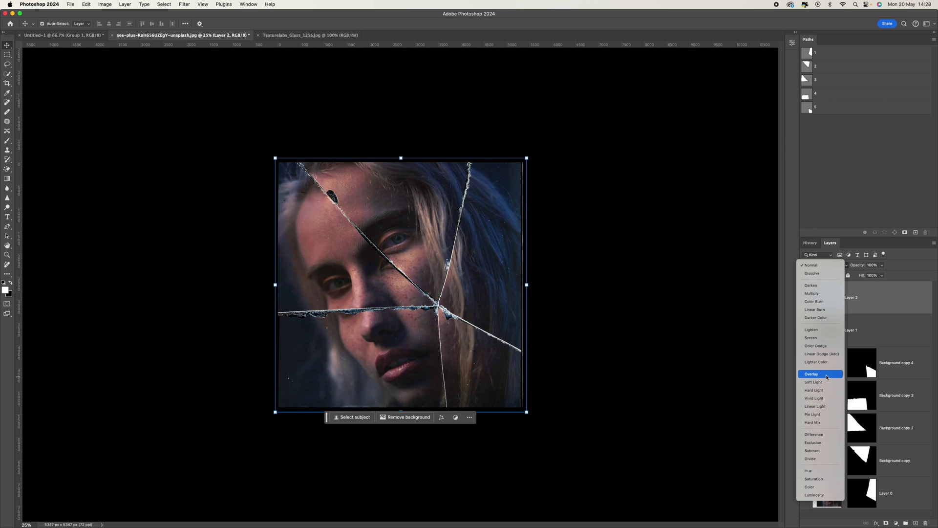
Step: Set the glass layer to Soft Light and add a Hue/Saturation adjustment with Saturation -59
click(826, 381)
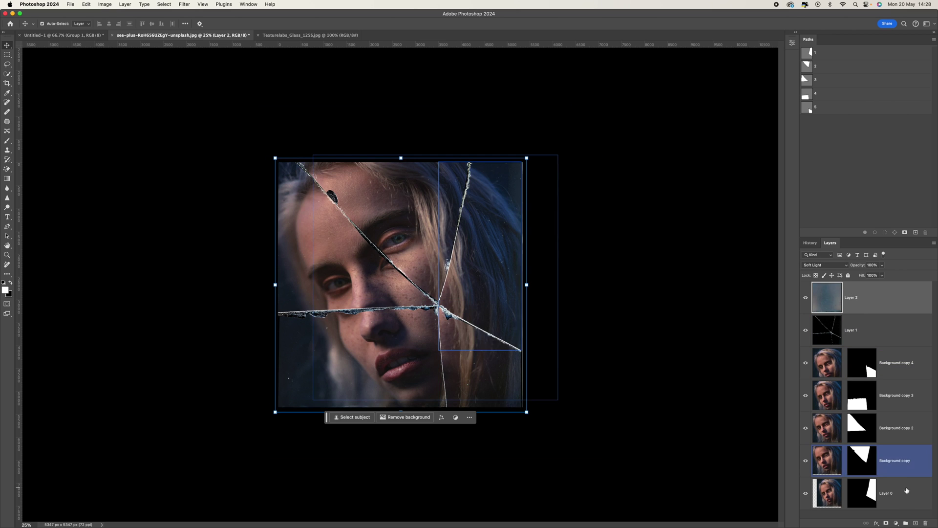
click(896, 523)
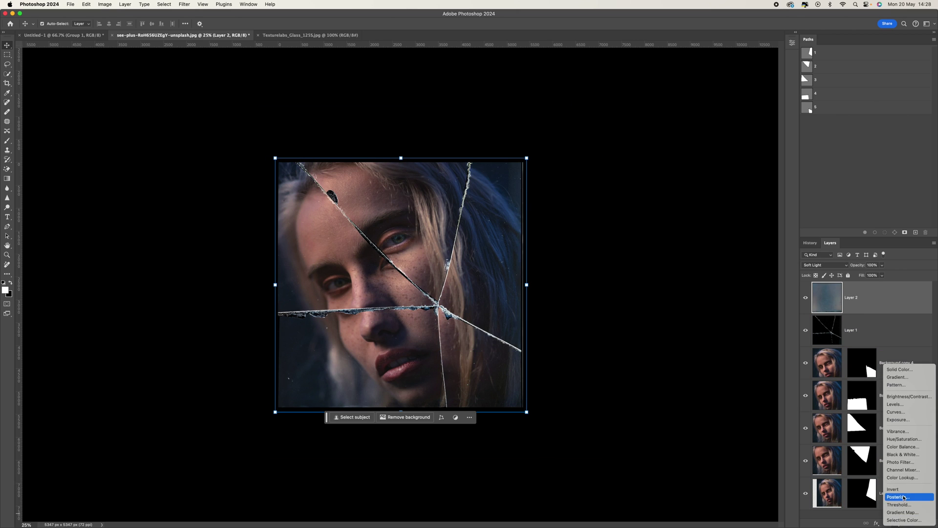
click(911, 439)
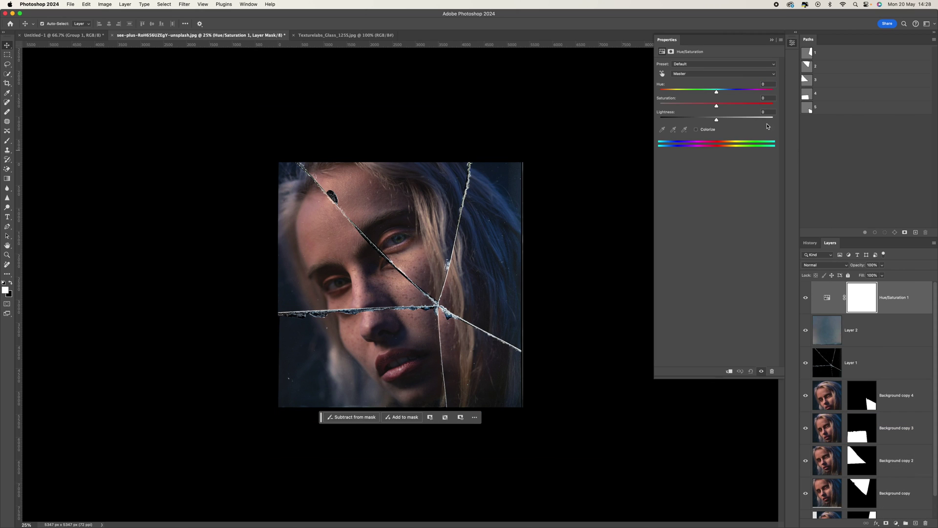
mouse_move(698, 107)
mouse_down()
mouse_move(683, 107)
mouse_move(702, 107)
mouse_up()
Step: Toggle the Hue/Saturation adjustment off and on to compare the effect
click(773, 40)
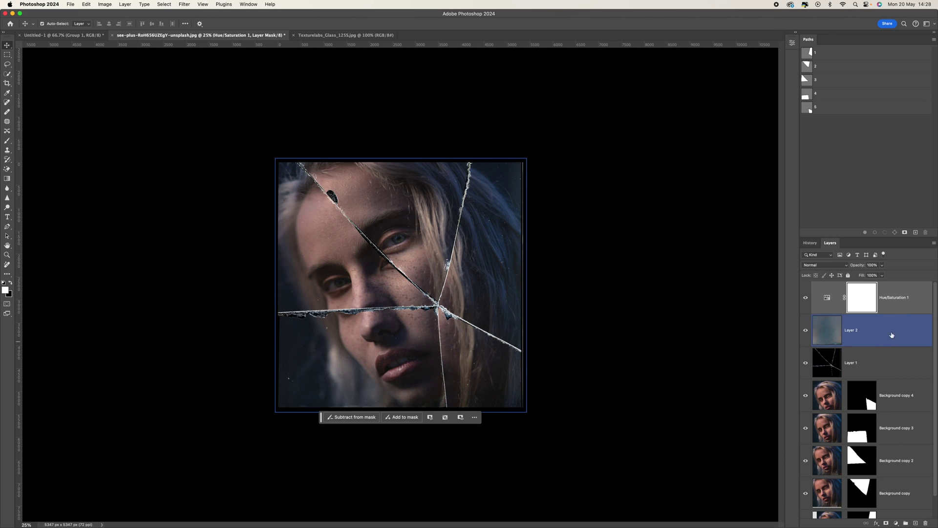
click(847, 295)
click(805, 300)
click(805, 301)
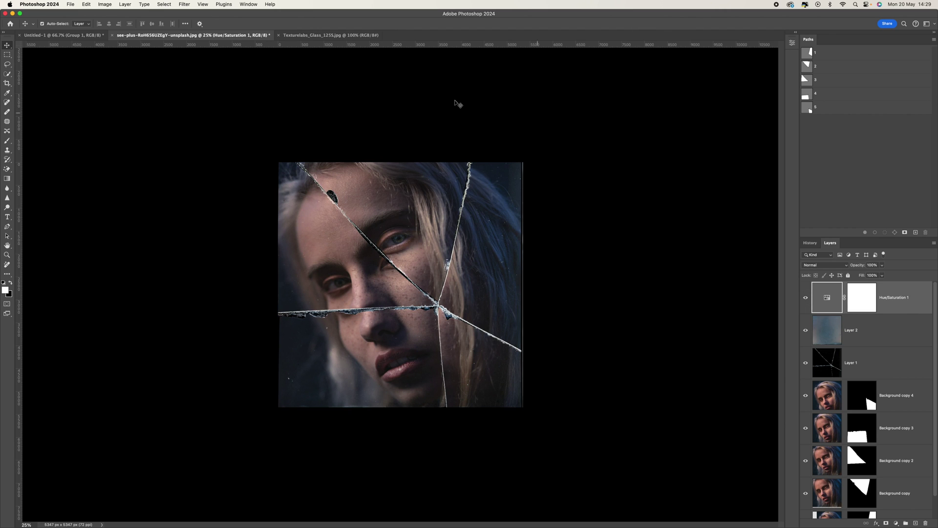
Step: Crop the portrait slightly tighter to about 5289 × 5292 px
click(7, 84)
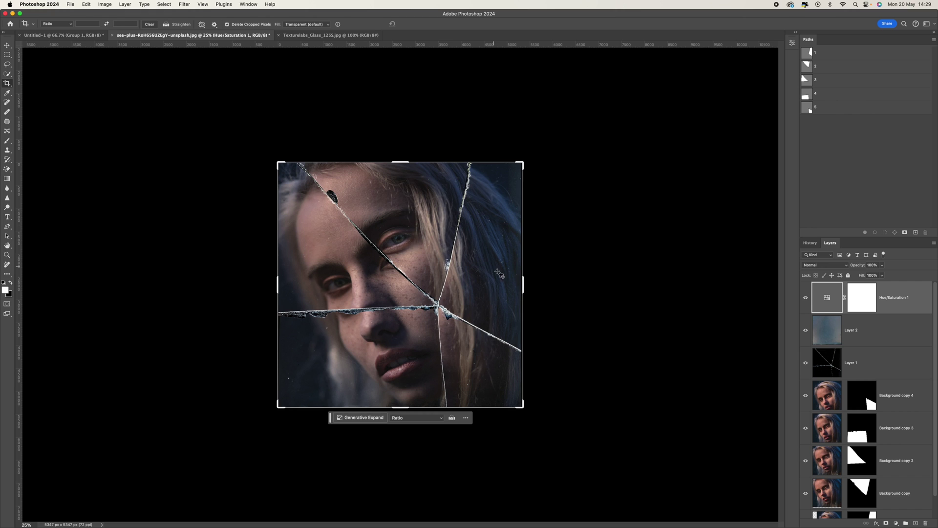
drag(523, 280, 522, 283)
drag(278, 283, 279, 281)
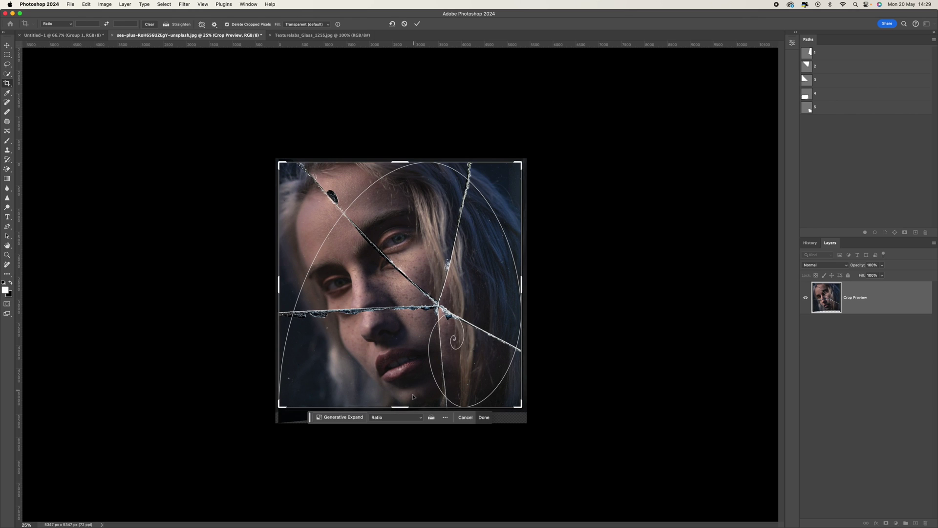
drag(403, 406, 413, 406)
drag(399, 160, 399, 162)
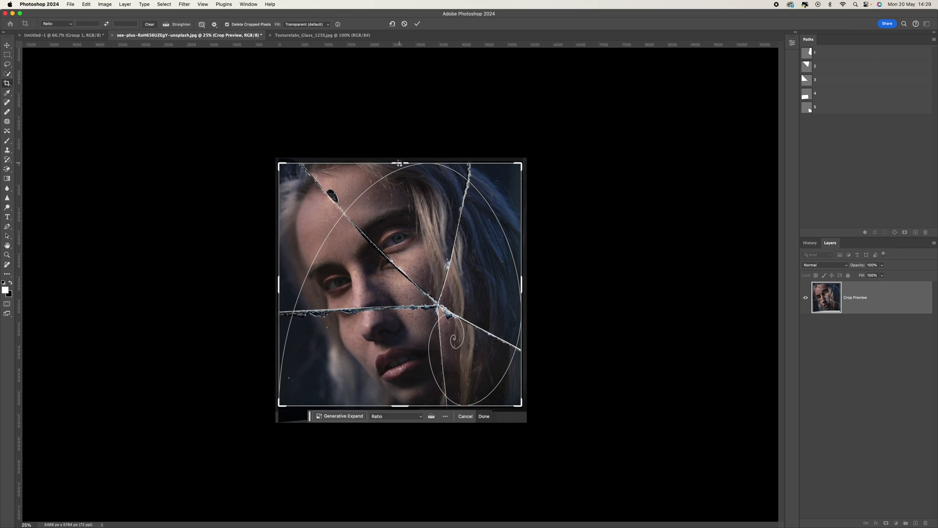
key(Escape)
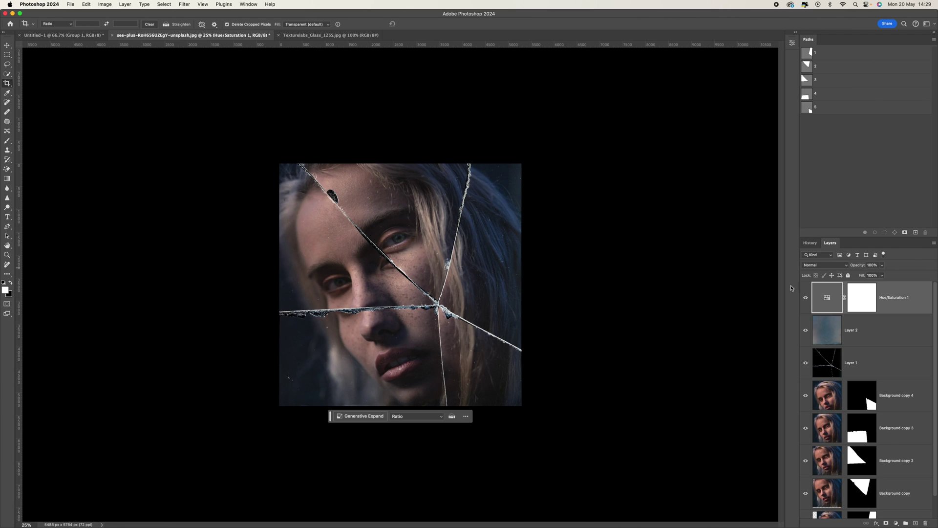
drag(331, 417, 591, 252)
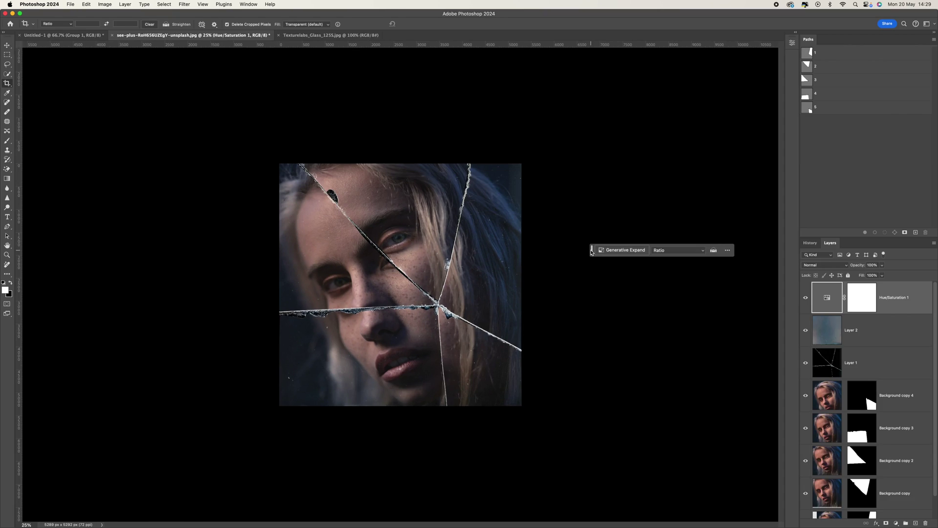
Step: Hide all panels and show the whole image in full-screen mode without menus
key(Tab)
key(super+equal)
key(super+minus)
key(super+minus)
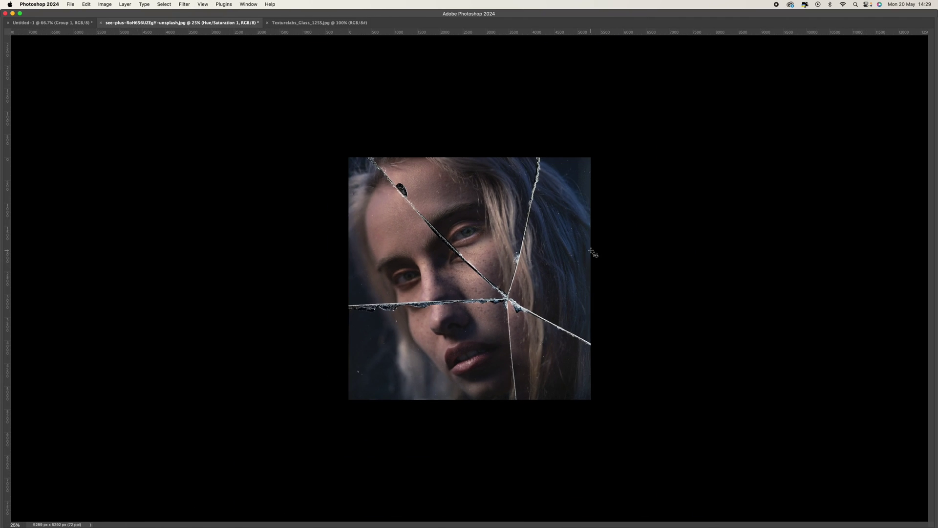
key(f)
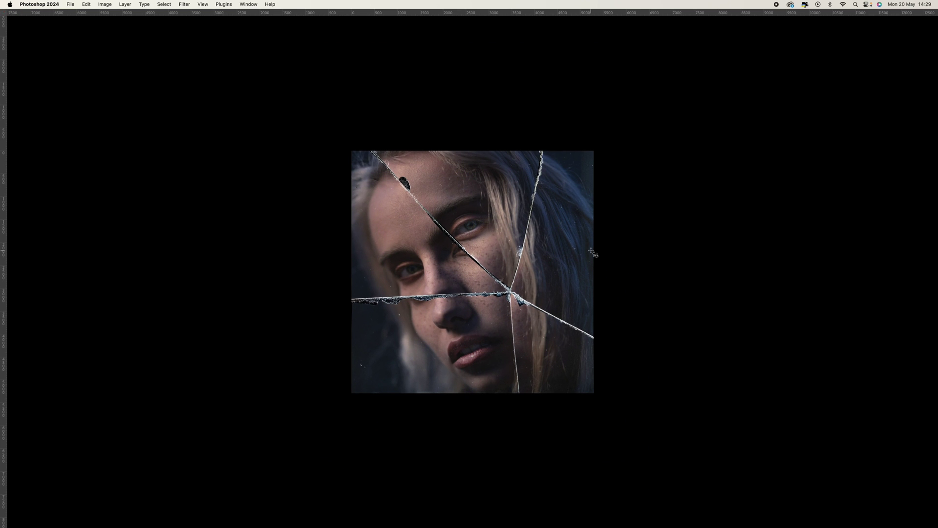
key(f)
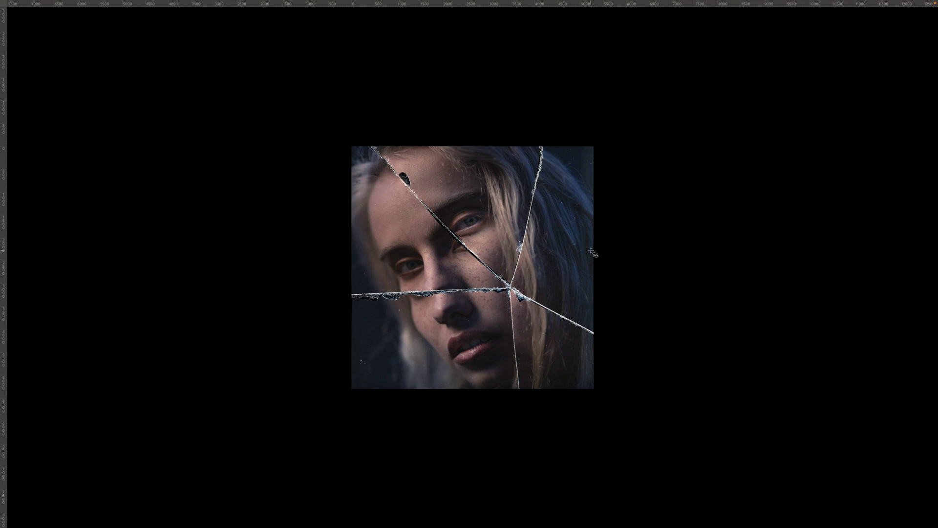